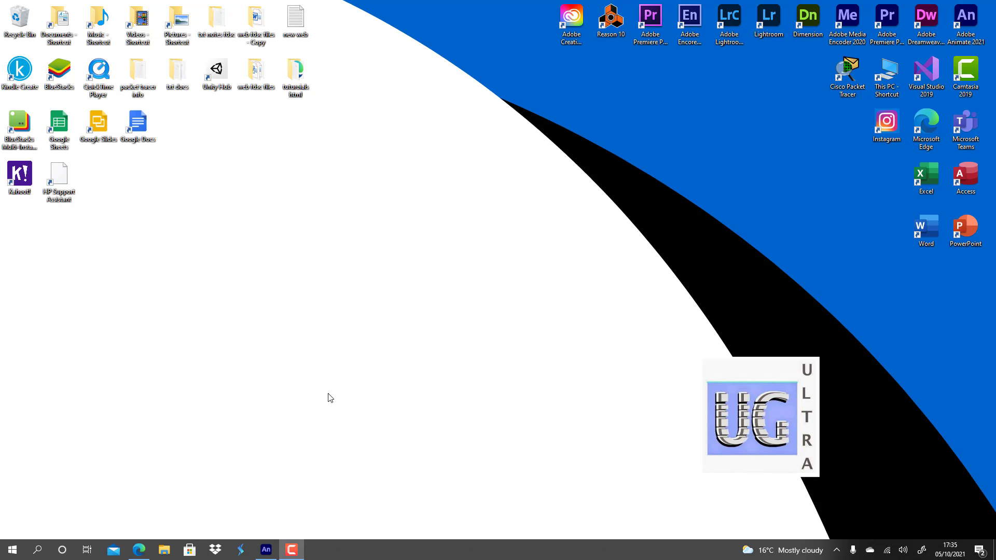
Step: Examine the Ultragene Productions home page in Edge and the matching mini icon symbol in Adobe Animate, ending back on the web page
{"action": "left_click", "coordinate": [139, 554]}
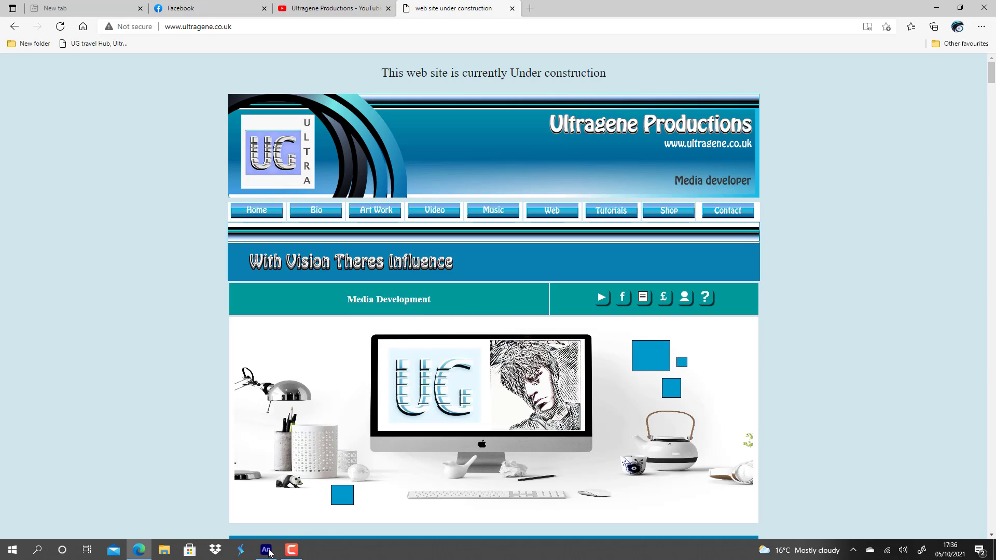
{"action": "mouse_move", "coordinate": [269, 553]}
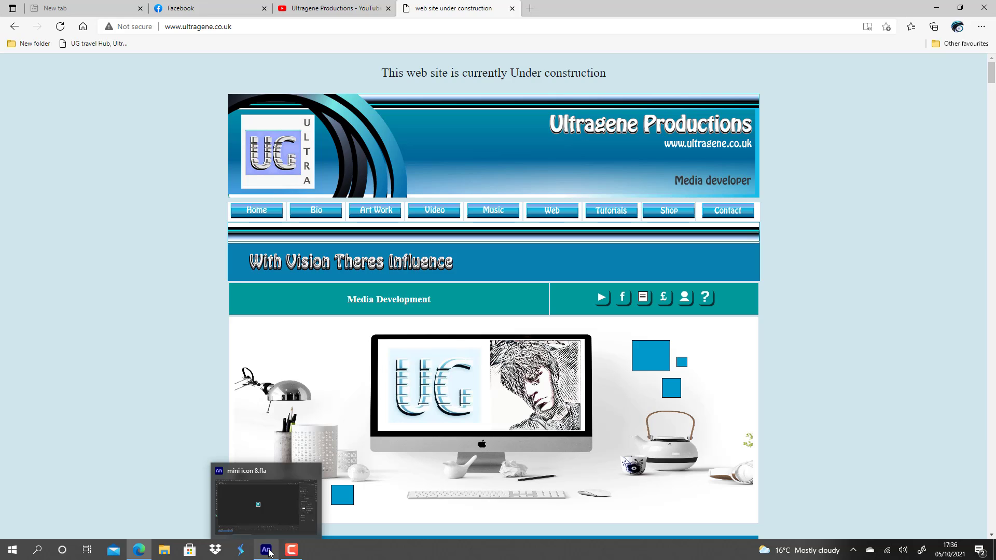
{"action": "left_click", "coordinate": [269, 553]}
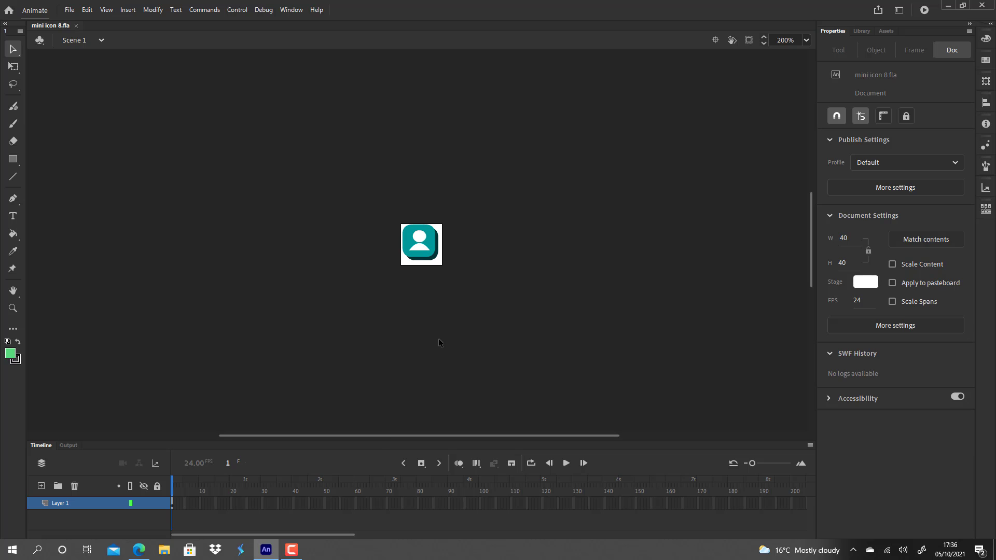
{"action": "double_click", "coordinate": [421, 242]}
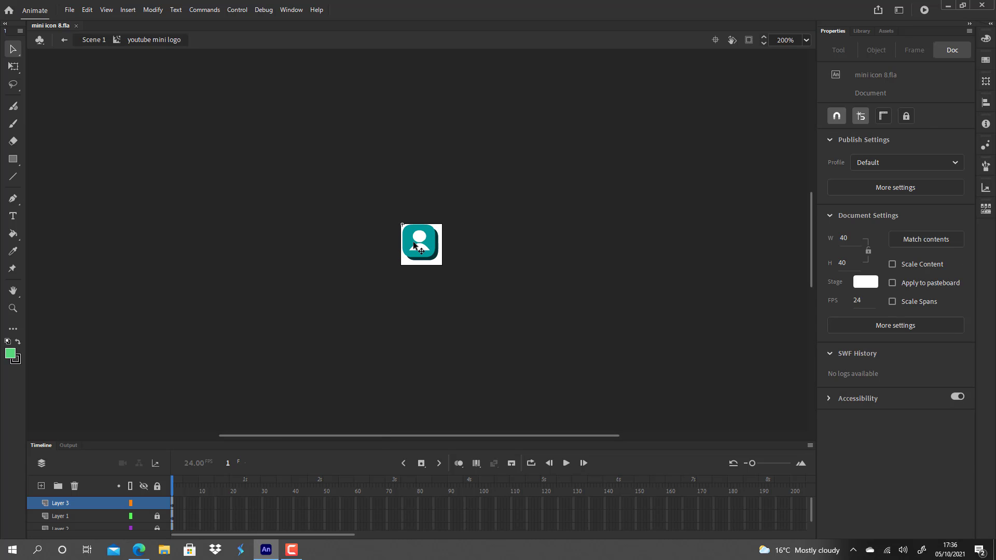
{"action": "double_click", "coordinate": [487, 266]}
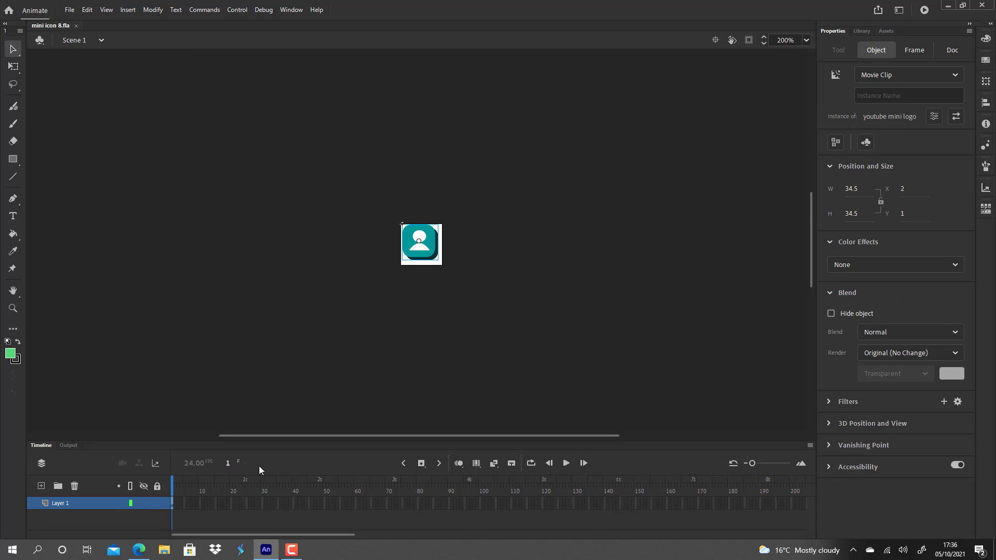
{"action": "mouse_move", "coordinate": [141, 546]}
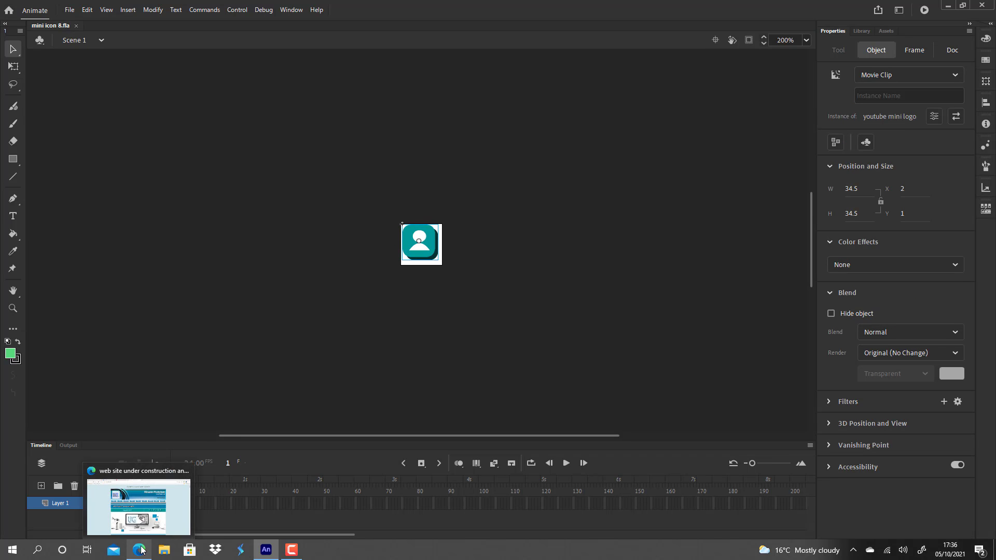
{"action": "left_click", "coordinate": [141, 549]}
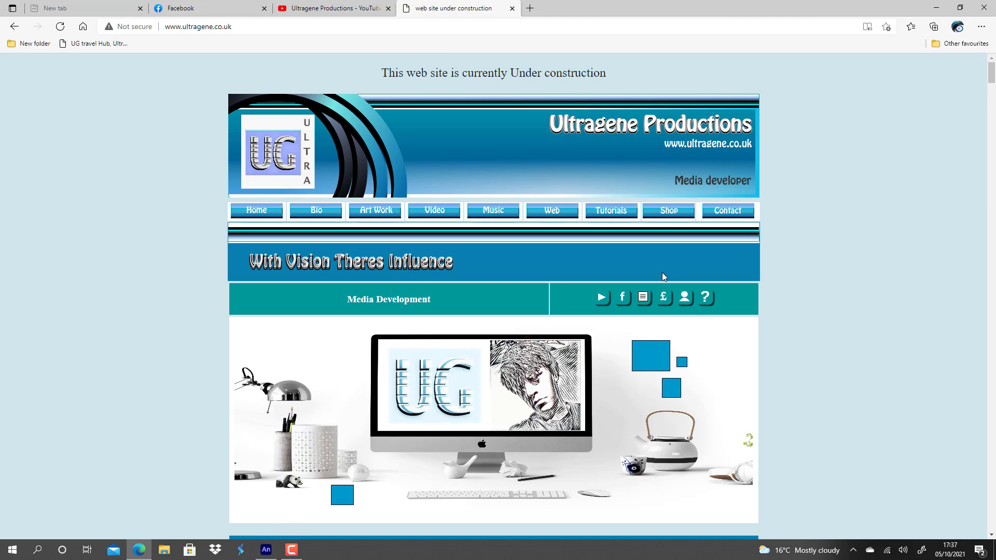
Step: Switch to Animate, open the youtube mini logo symbol for editing and unlock all of its layers
{"action": "left_click", "coordinate": [266, 549]}
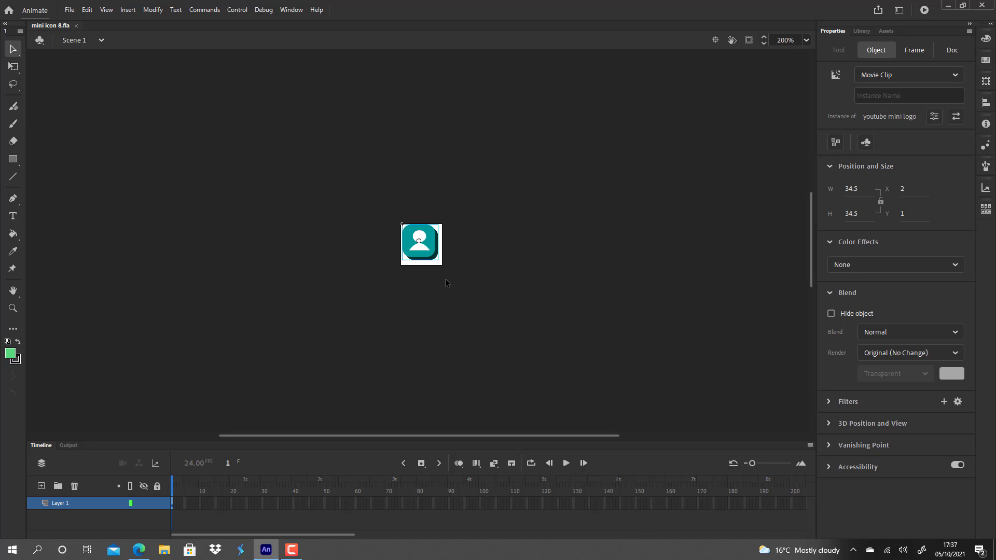
{"action": "double_click", "coordinate": [430, 244]}
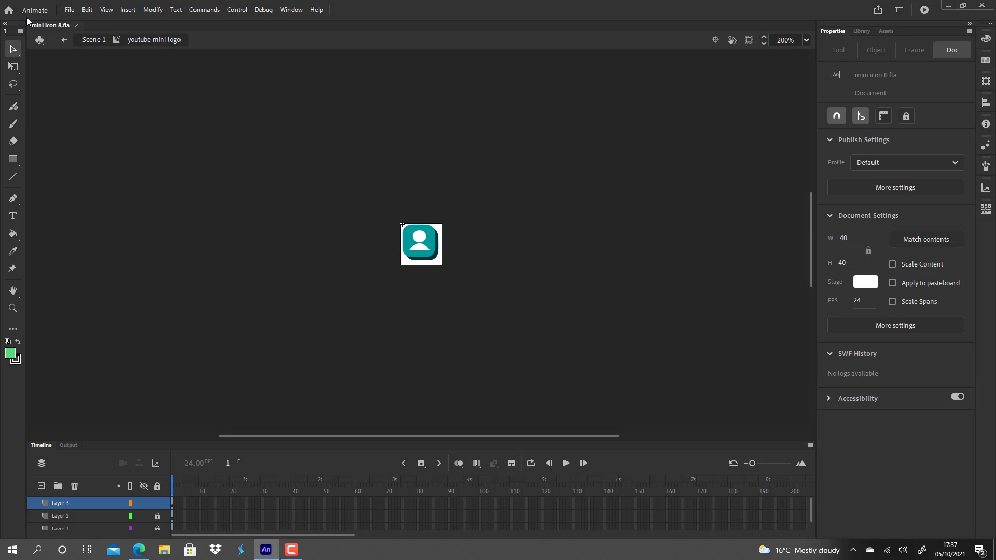
{"action": "double_click", "coordinate": [434, 248]}
{"action": "double_click", "coordinate": [430, 245]}
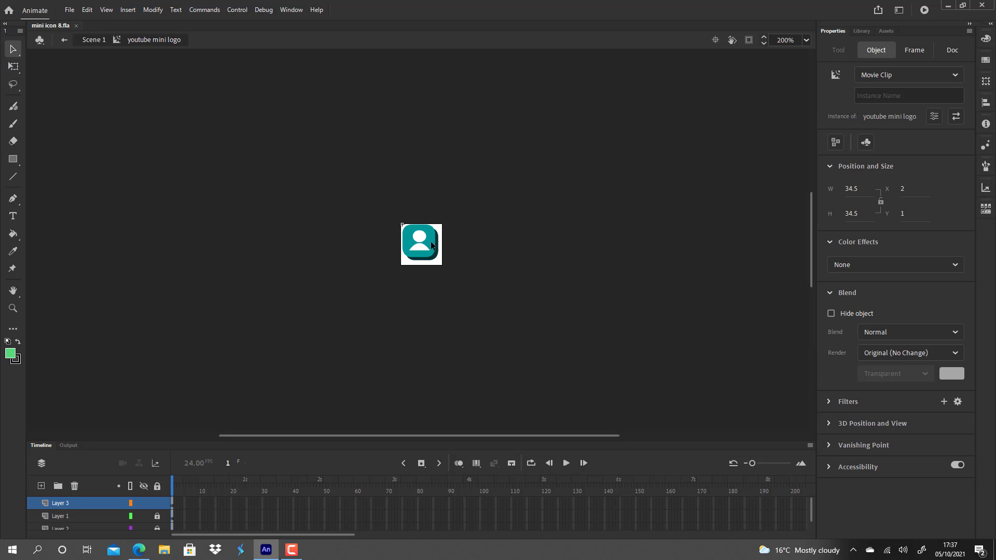
{"action": "double_click", "coordinate": [431, 246]}
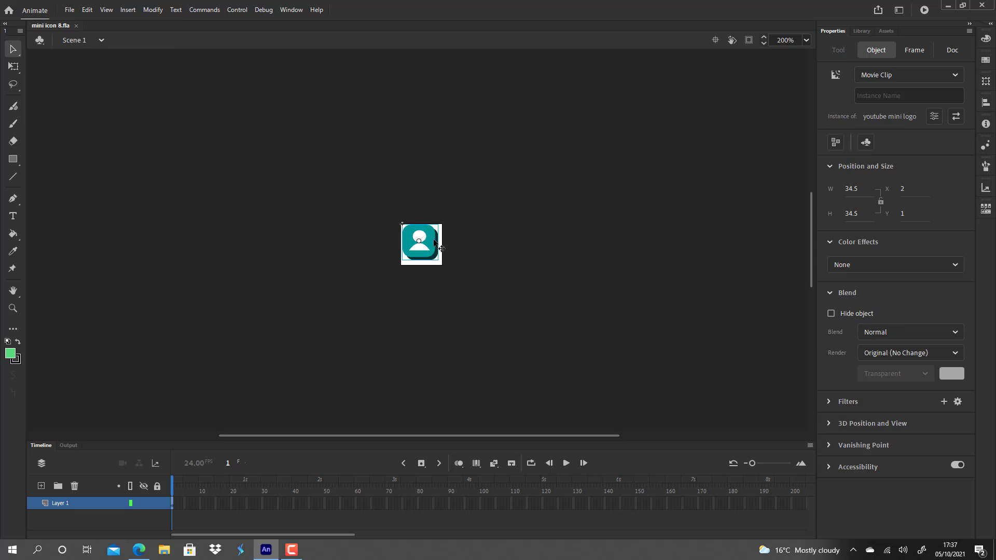
{"action": "double_click", "coordinate": [433, 243]}
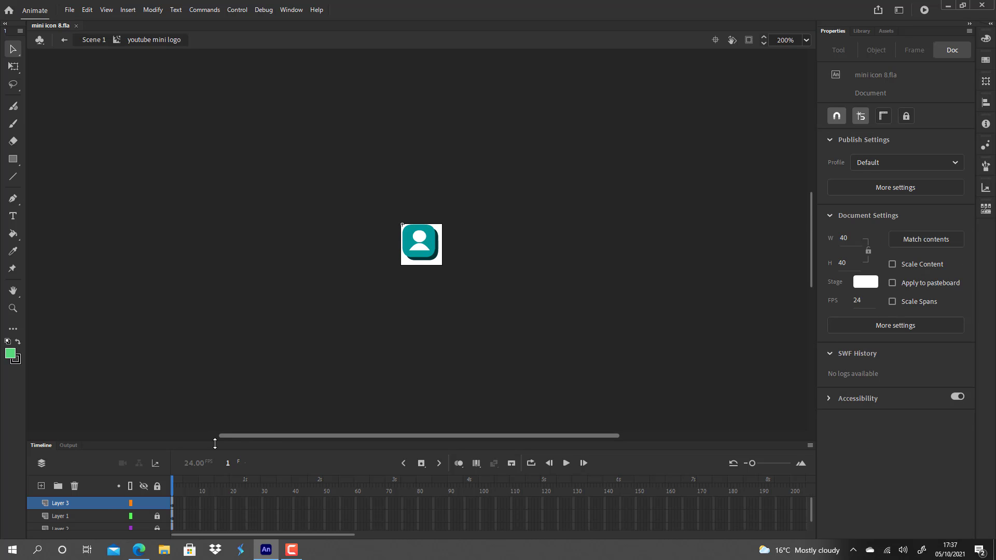
{"action": "left_click", "coordinate": [157, 503]}
{"action": "left_click", "coordinate": [158, 486]}
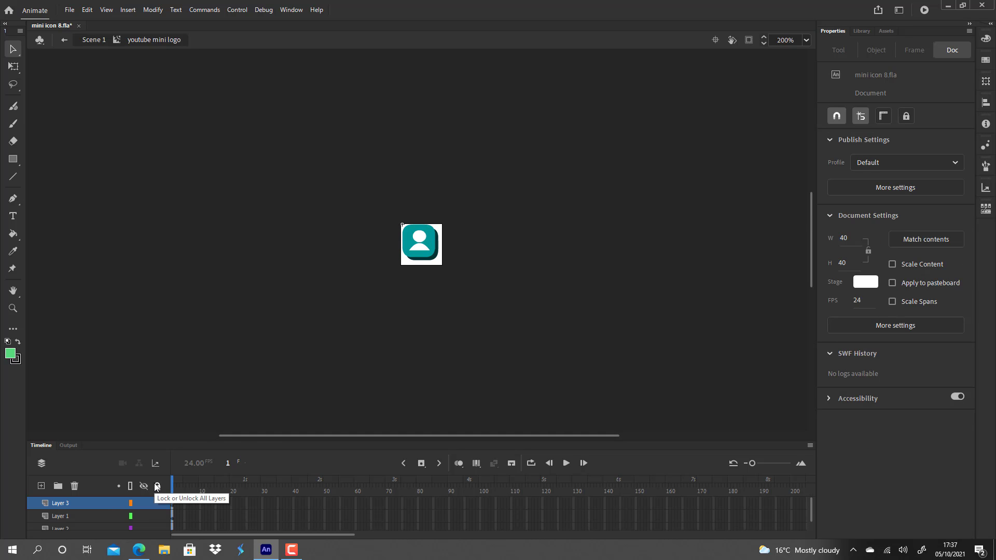
Step: Check the hex fill colour of the icon's teal background shape, then deselect it and view the default fill colour
{"action": "left_click", "coordinate": [433, 245]}
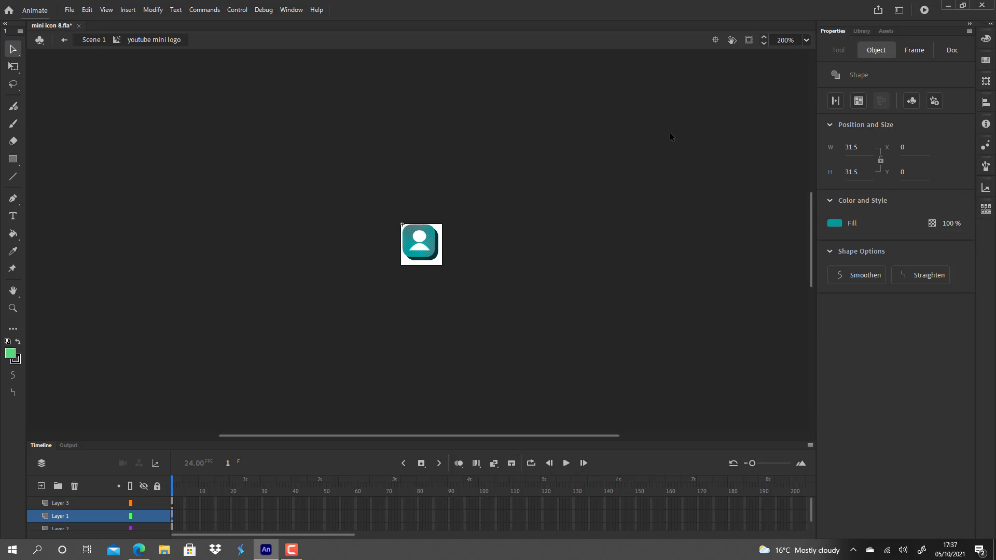
{"action": "left_click", "coordinate": [986, 40]}
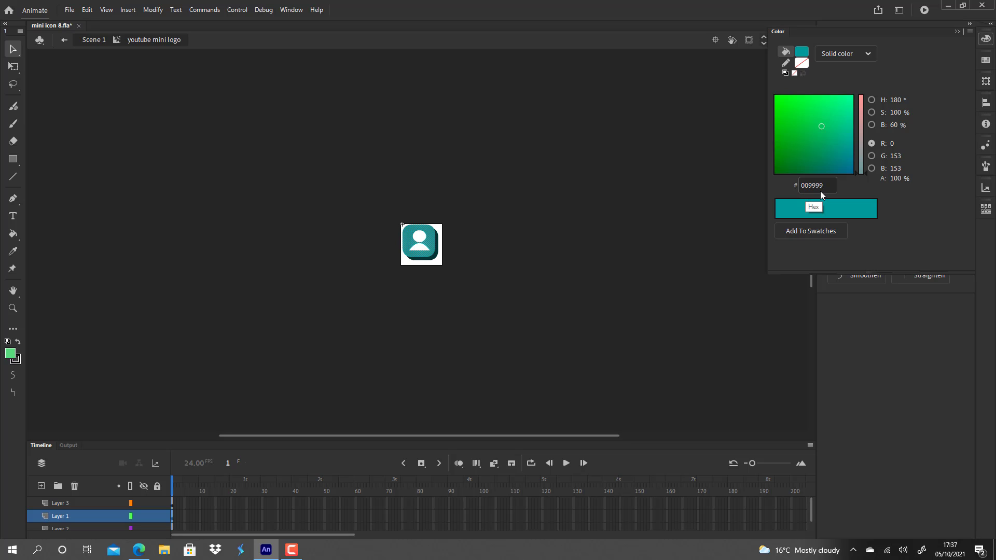
{"action": "left_click", "coordinate": [572, 244]}
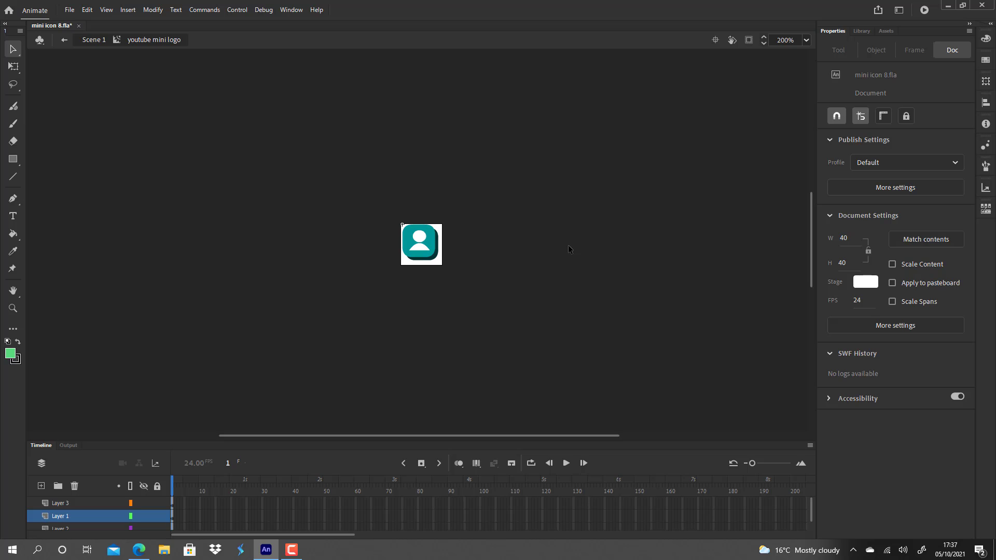
{"action": "left_click", "coordinate": [985, 39]}
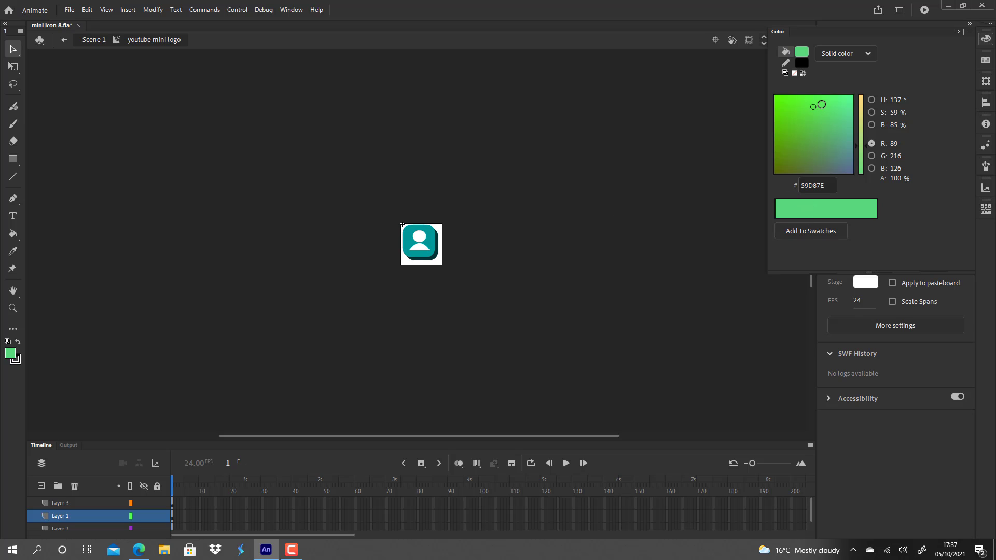
{"action": "left_click", "coordinate": [594, 189]}
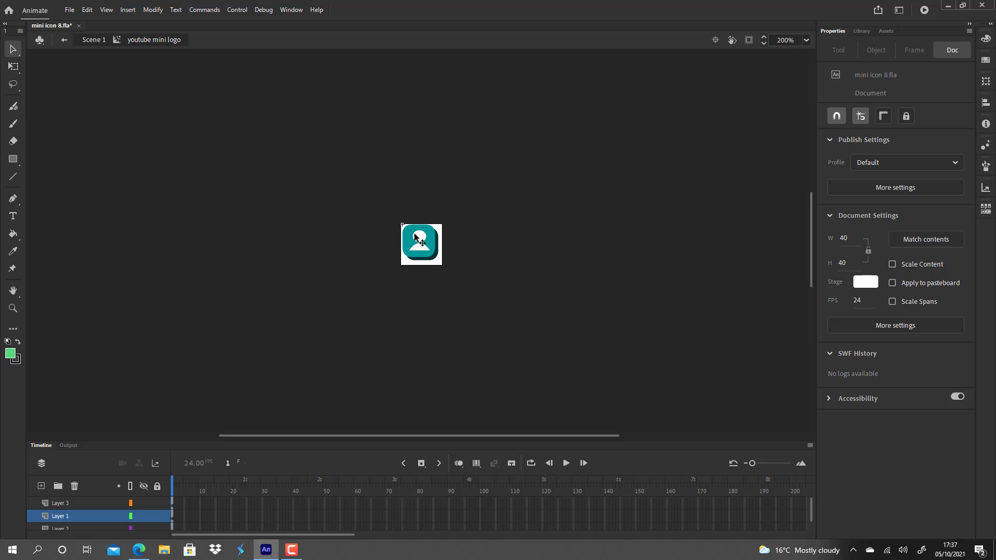
Step: Check the hex fill colour of the head shape inside the person symbol and return to Scene 1
{"action": "double_click", "coordinate": [417, 239]}
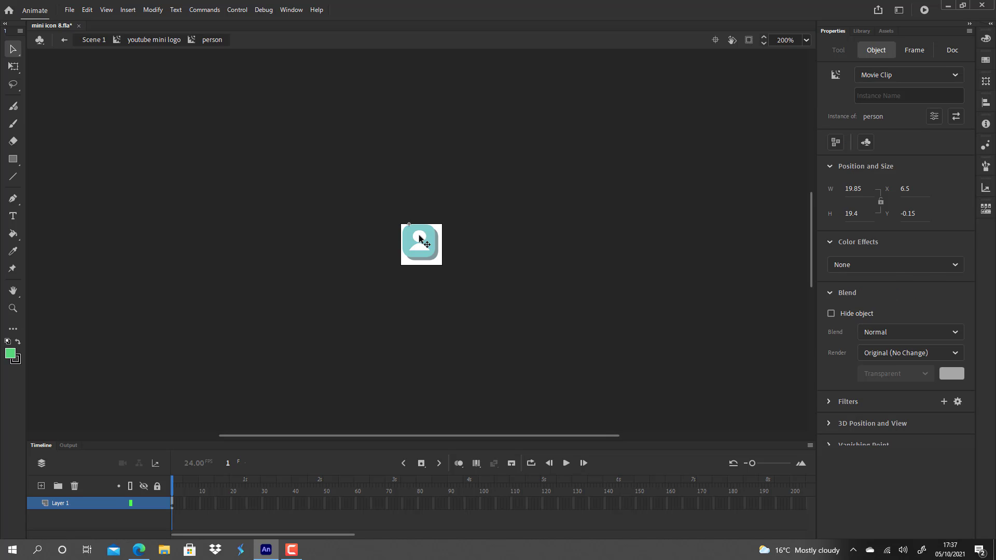
{"action": "double_click", "coordinate": [422, 236]}
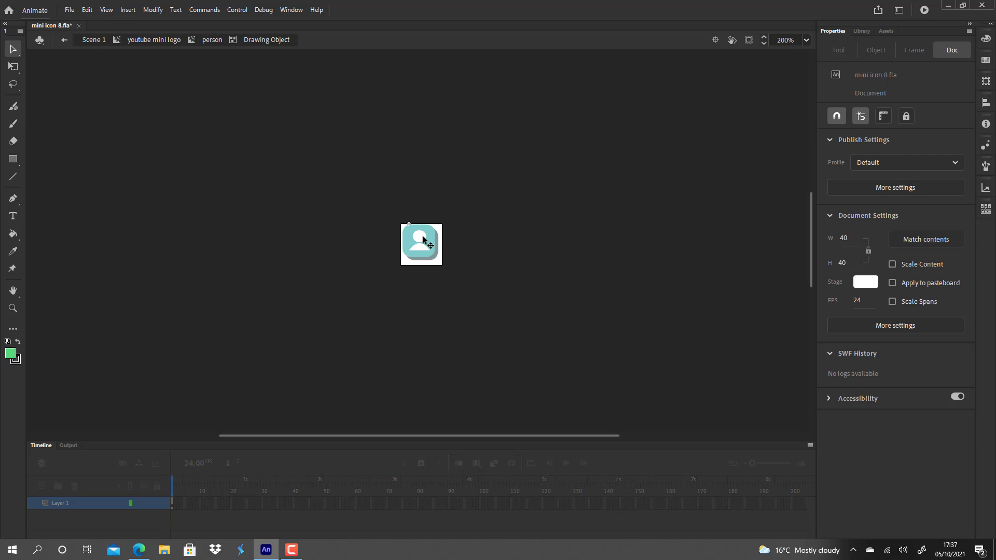
{"action": "left_click", "coordinate": [422, 235]}
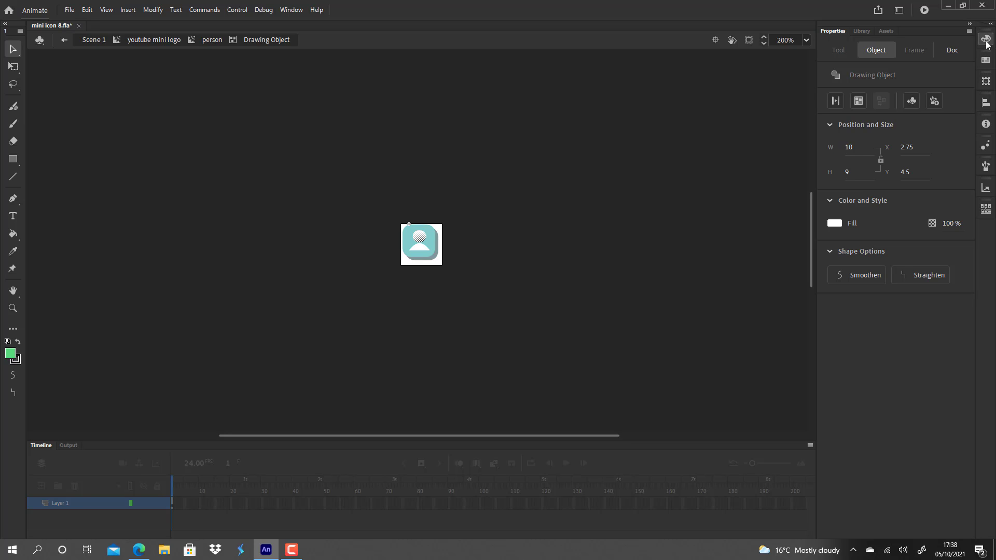
{"action": "left_click", "coordinate": [985, 40]}
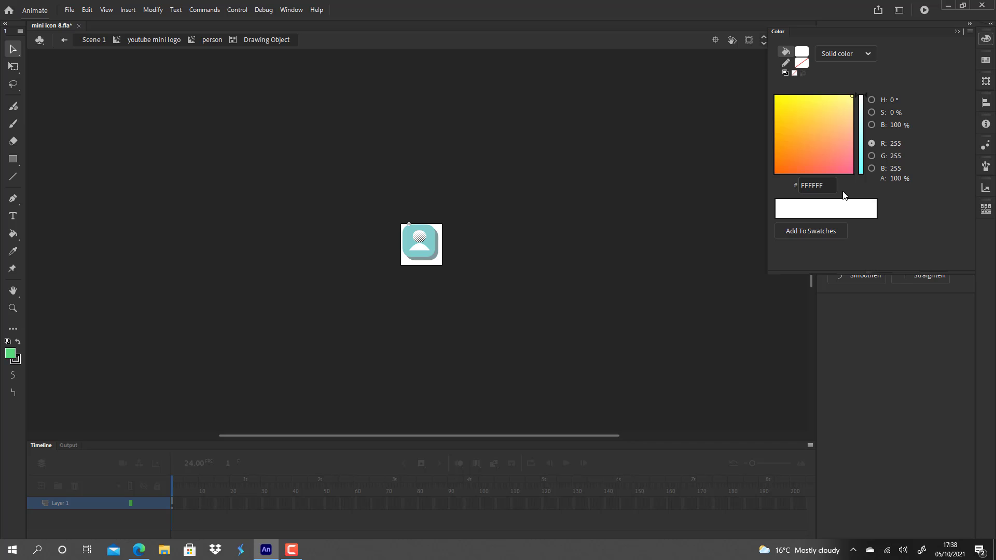
{"action": "double_click", "coordinate": [671, 192]}
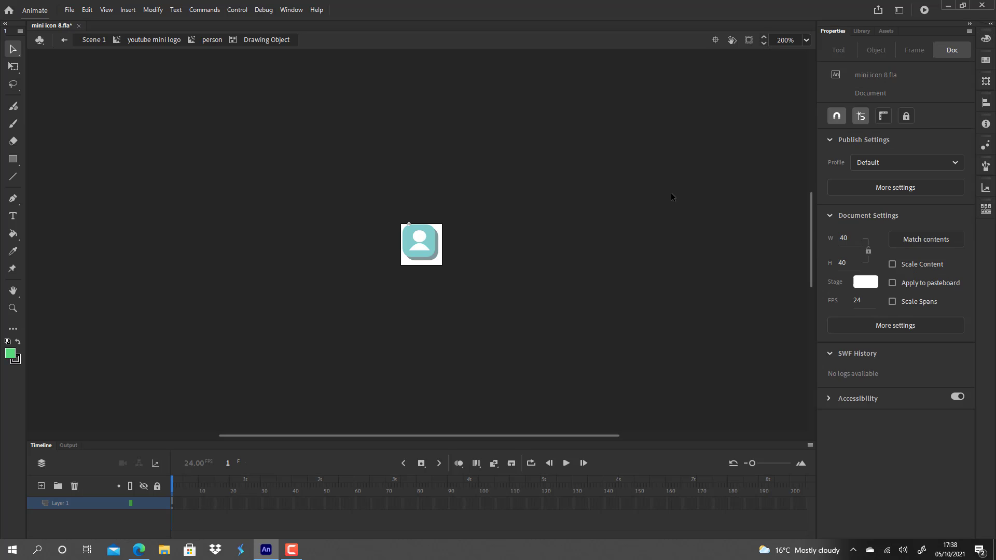
{"action": "double_click", "coordinate": [671, 196]}
{"action": "double_click", "coordinate": [670, 196]}
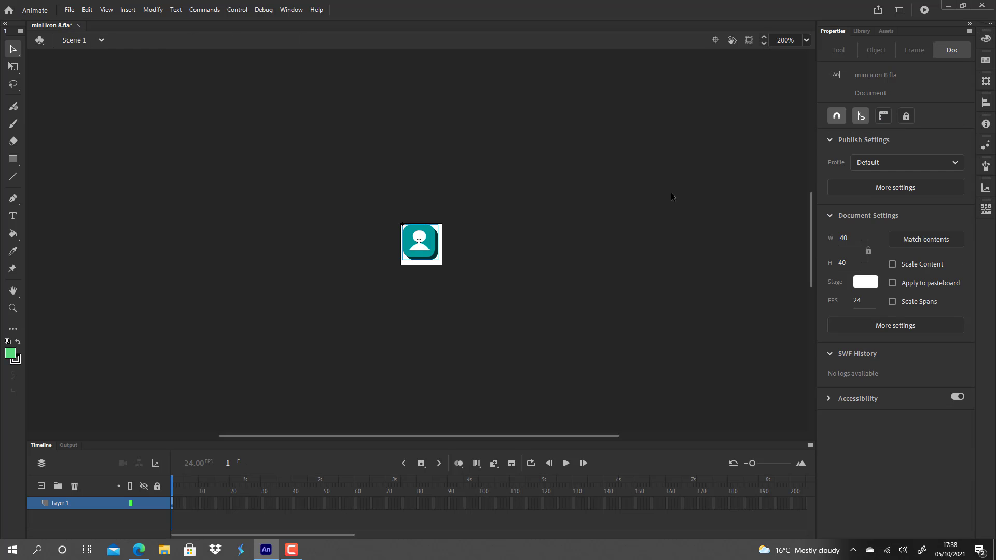
{"action": "right_click", "coordinate": [424, 253]}
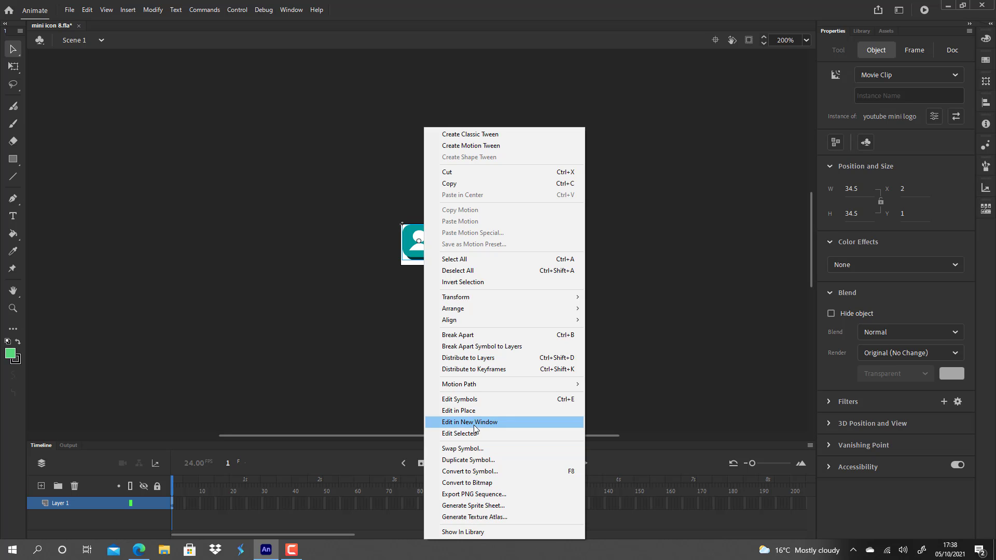
{"action": "left_click", "coordinate": [414, 350]}
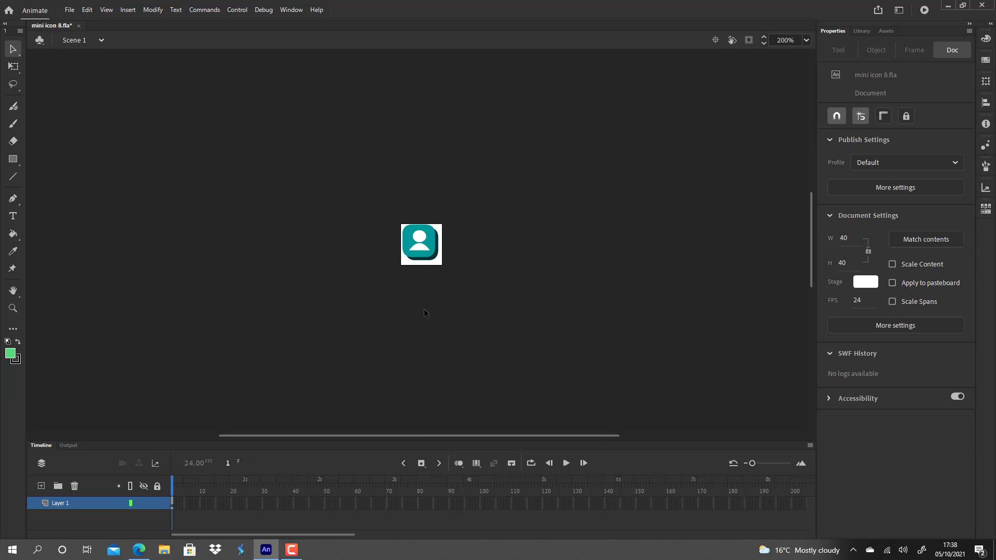
{"action": "double_click", "coordinate": [423, 239]}
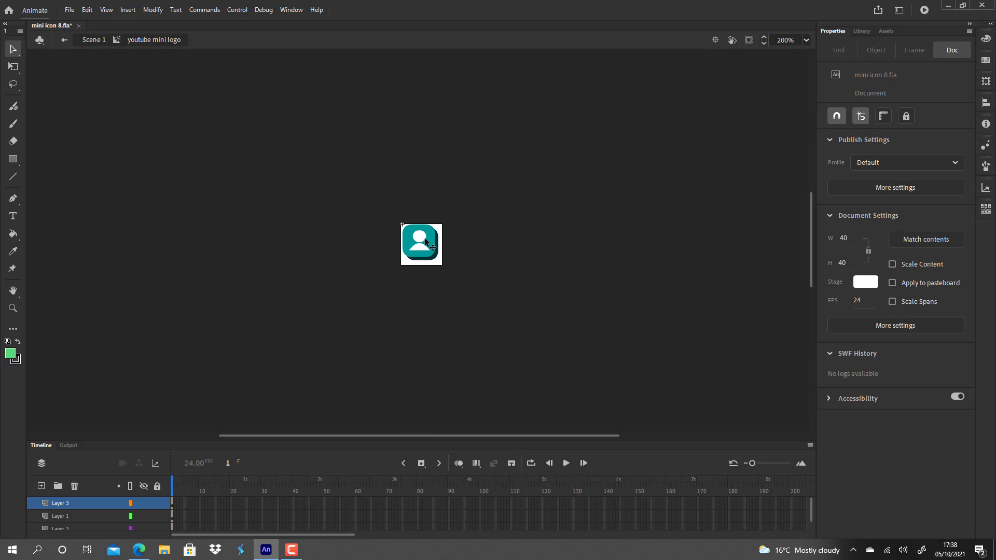
{"action": "double_click", "coordinate": [514, 239]}
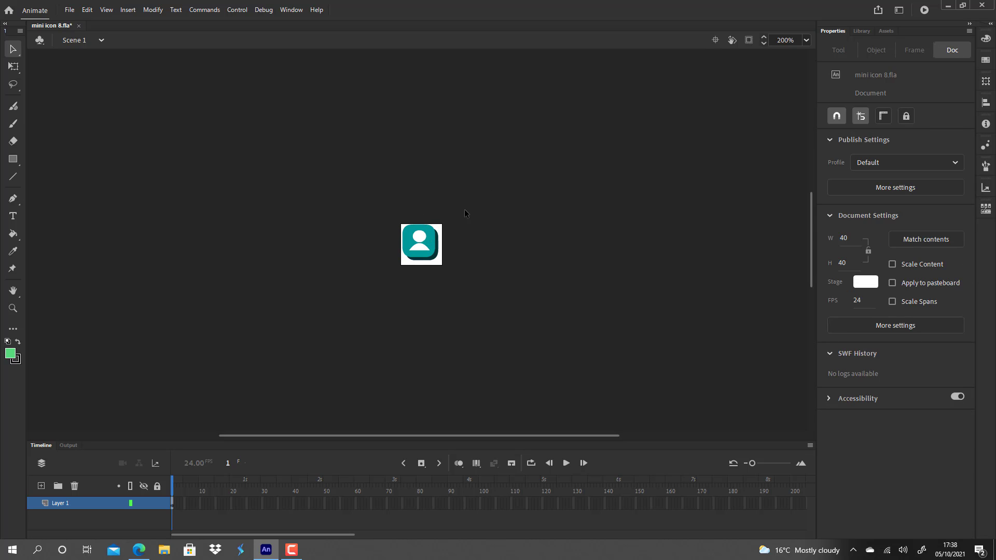
Step: Duplicate the youtube mini logo symbol on the stage under the name "mini logo change view"
{"action": "right_click", "coordinate": [428, 244]}
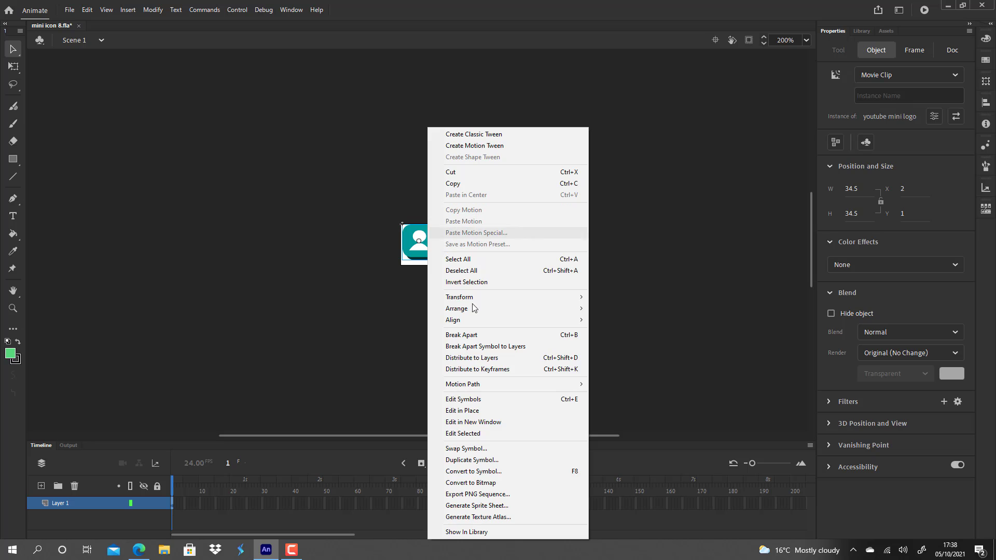
{"action": "left_click", "coordinate": [492, 460]}
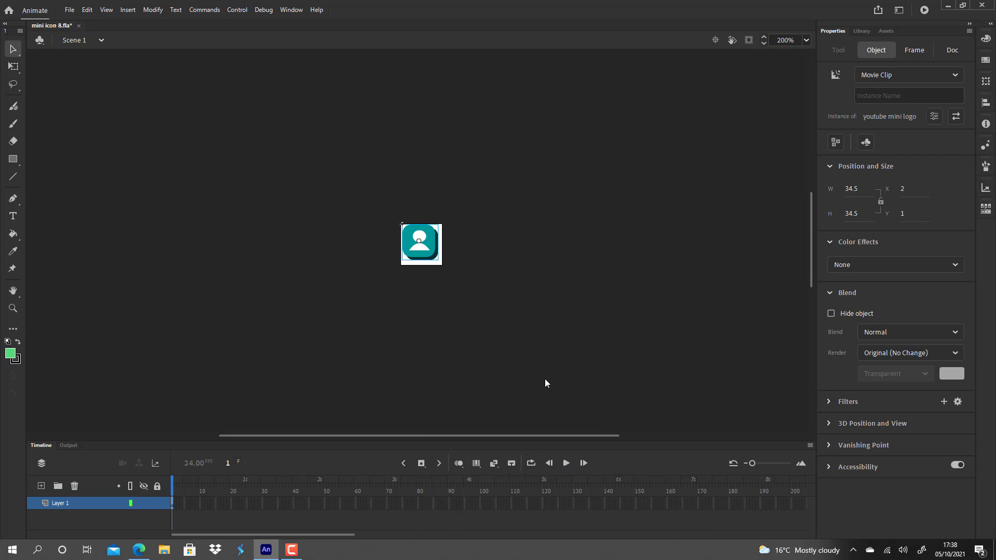
{"action": "key", "text": "BackSpace"}
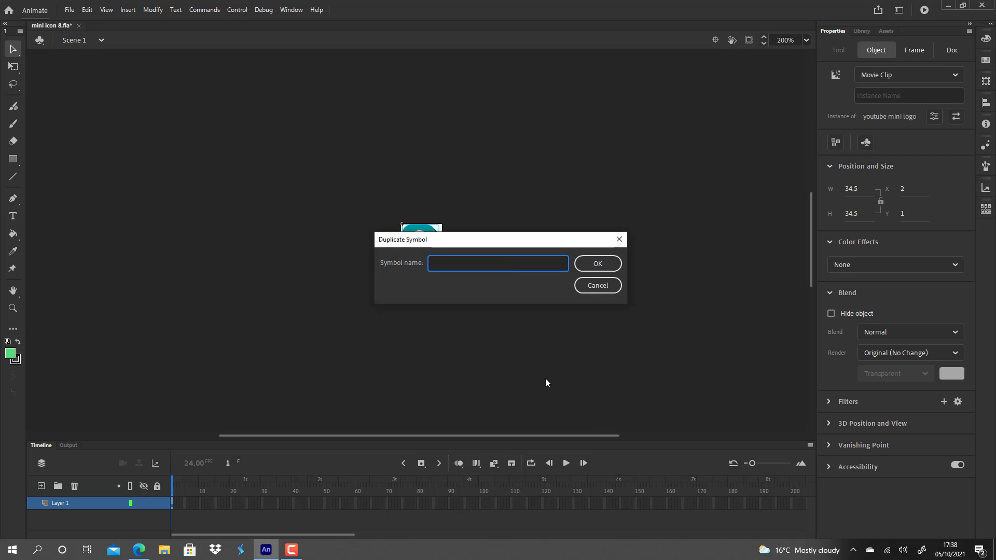
{"action": "type", "text": "mini logo change view"}
{"action": "key", "text": "Return"}
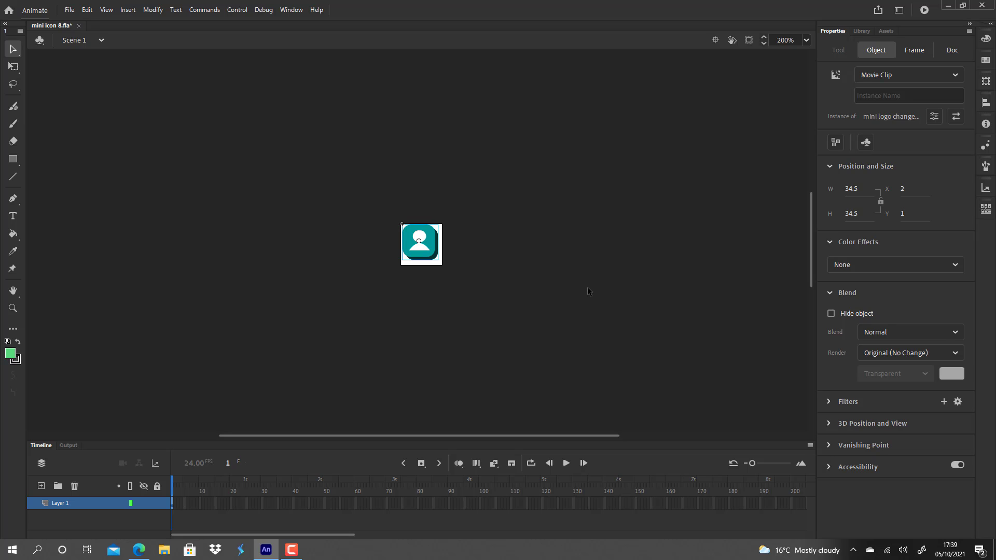
Step: Open the mini logo change view symbol for editing and duplicate its person symbol under the name "symbol"
{"action": "double_click", "coordinate": [433, 247]}
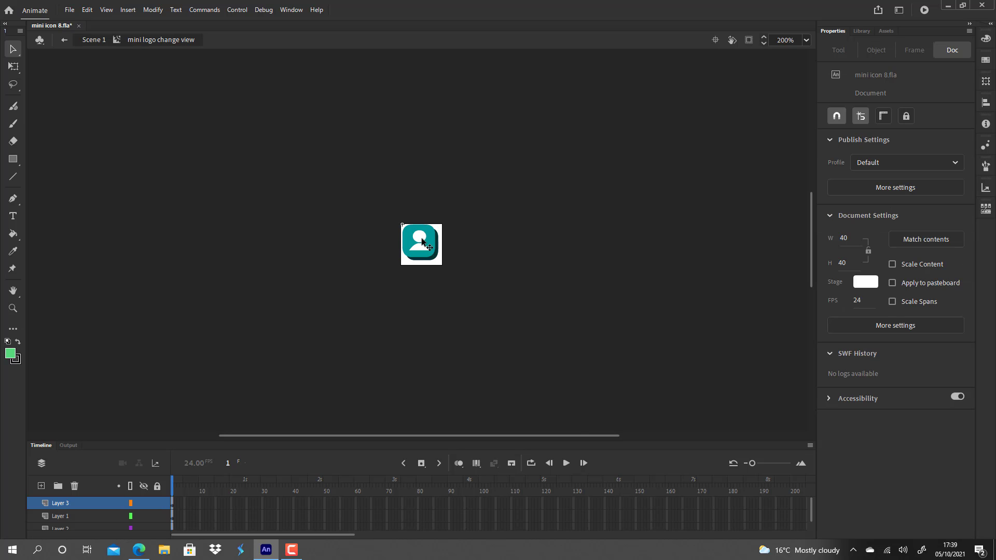
{"action": "right_click", "coordinate": [422, 243]}
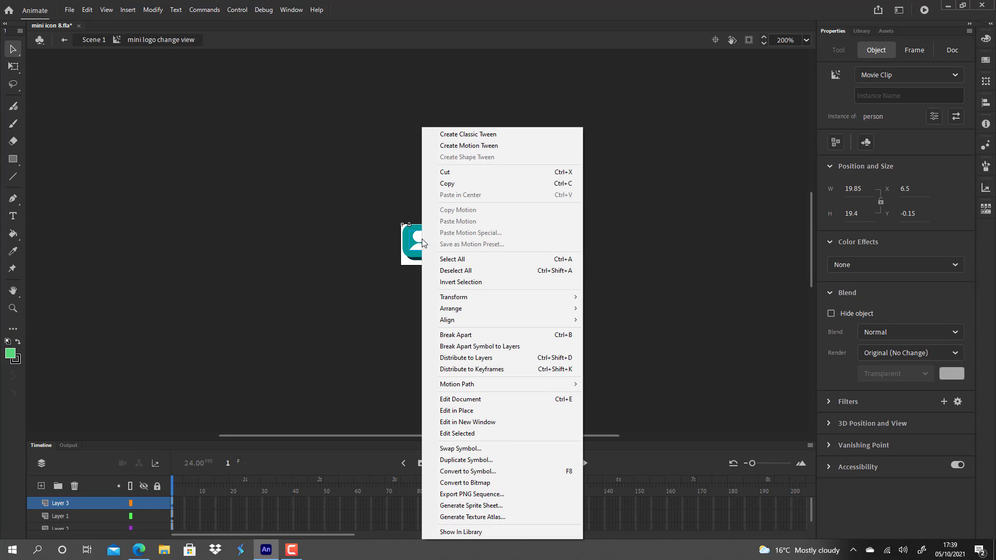
{"action": "left_click", "coordinate": [487, 460]}
{"action": "key", "text": "BackSpace"}
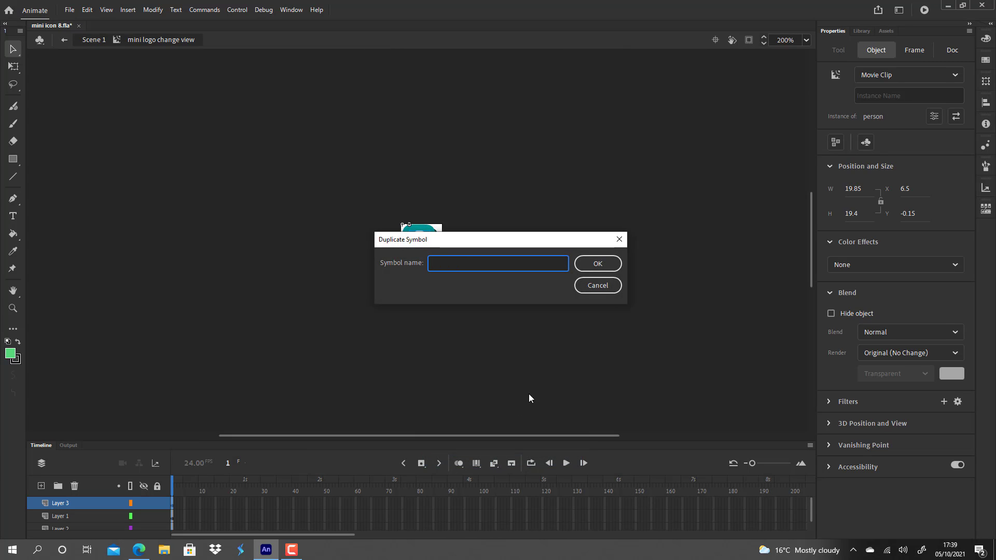
{"action": "type", "text": "symbol"}
{"action": "key", "text": "Return"}
{"action": "left_click", "coordinate": [448, 273]}
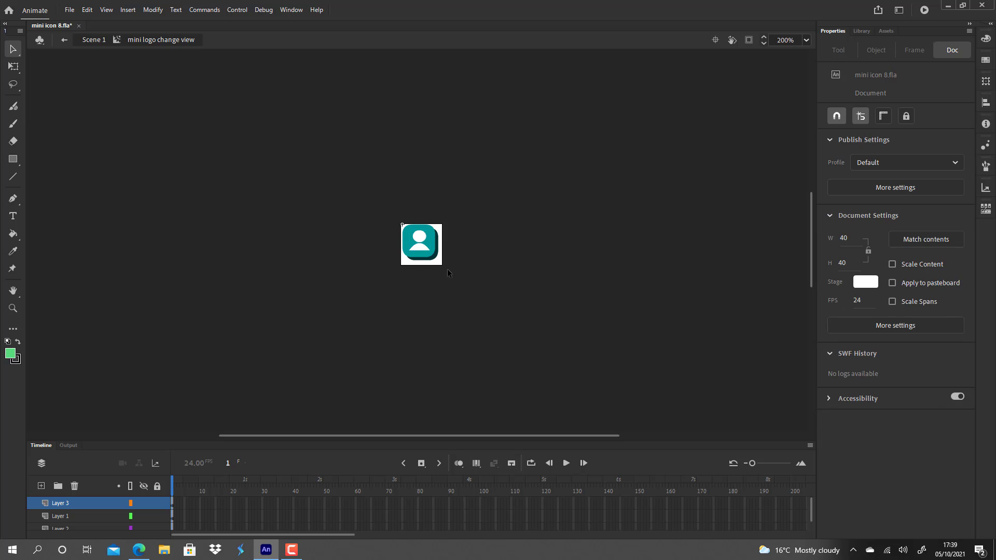
Step: Open the duplicated person symbol for editing and delete the body shape below the head
{"action": "double_click", "coordinate": [423, 236]}
{"action": "left_click", "coordinate": [426, 236]}
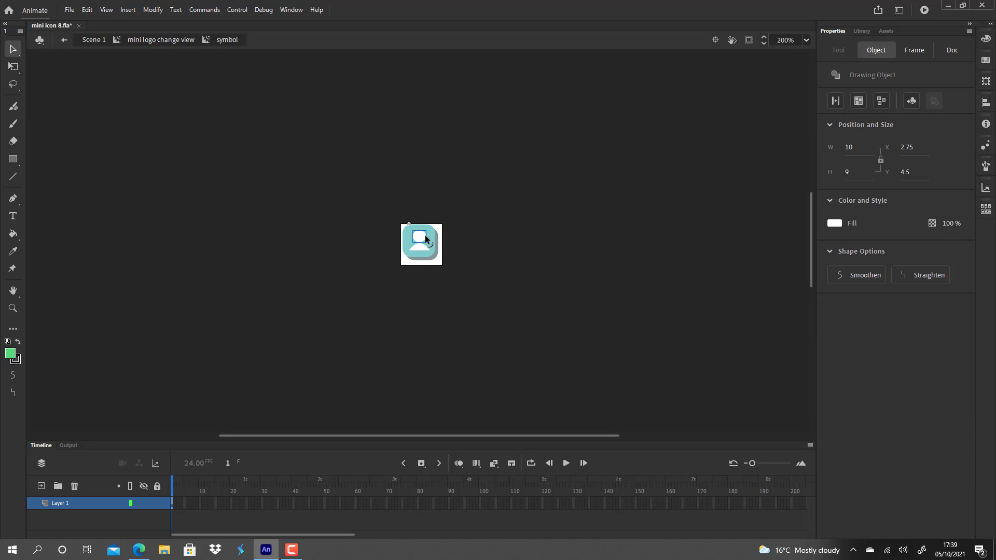
{"action": "left_click", "coordinate": [423, 250]}
{"action": "key", "text": "Delete"}
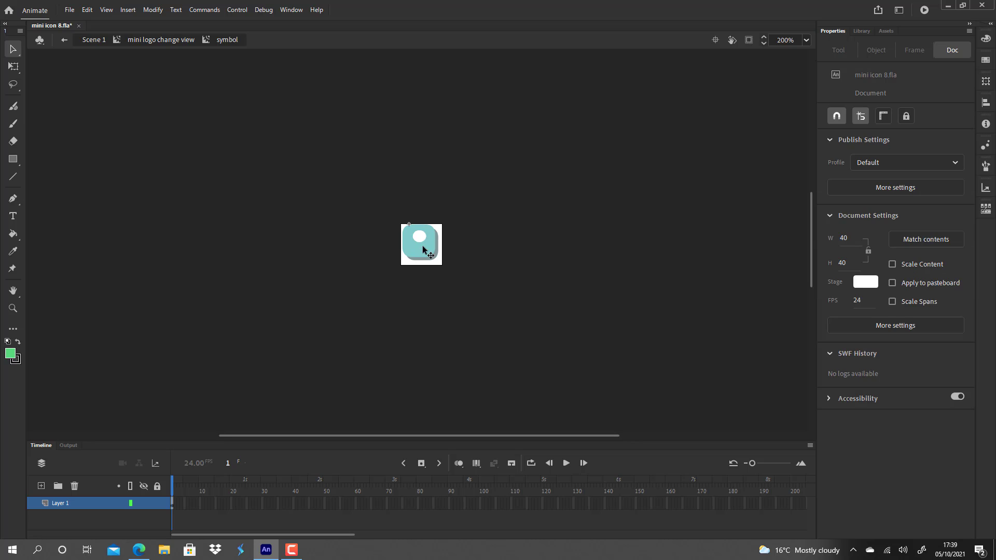
Step: Shrink the white head circle to about 6.55 by 5.9 and shift it left to about X -1.2
{"action": "left_click", "coordinate": [423, 239]}
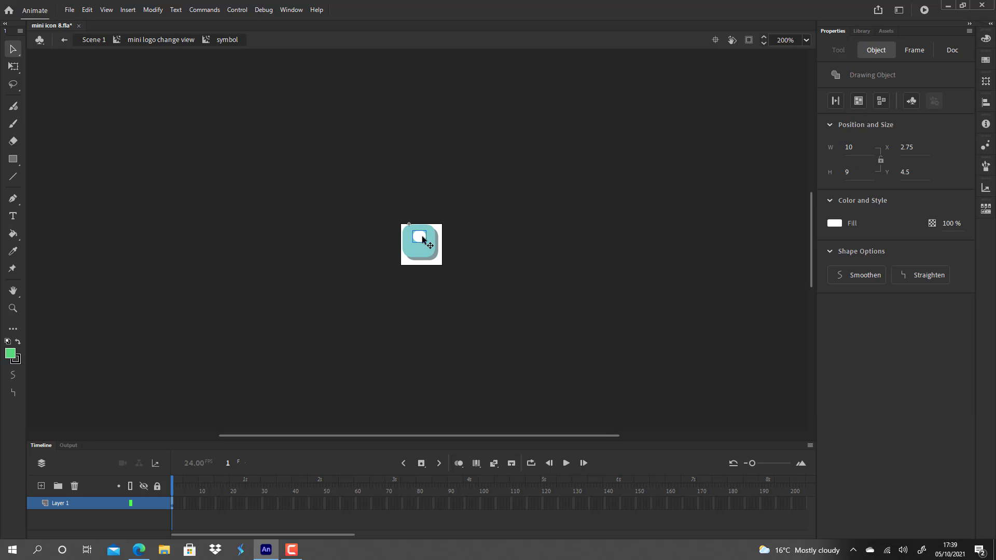
{"action": "key", "text": "q"}
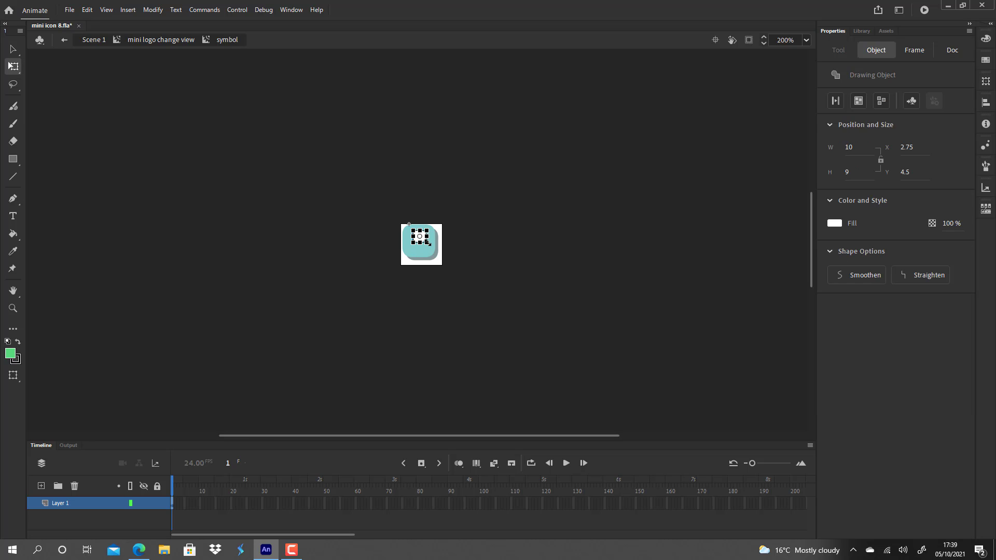
{"action": "left_click_drag", "start_coordinate": [428, 242], "coordinate": [418, 237]}
{"action": "left_click", "coordinate": [476, 233]}
{"action": "key", "text": "Left"}
{"action": "key", "text": "Left"}
{"action": "key", "text": "Left"}
{"action": "key", "text": "Left"}
{"action": "key", "text": "Left"}
{"action": "key", "text": "Left"}
{"action": "left_click", "coordinate": [521, 267]}
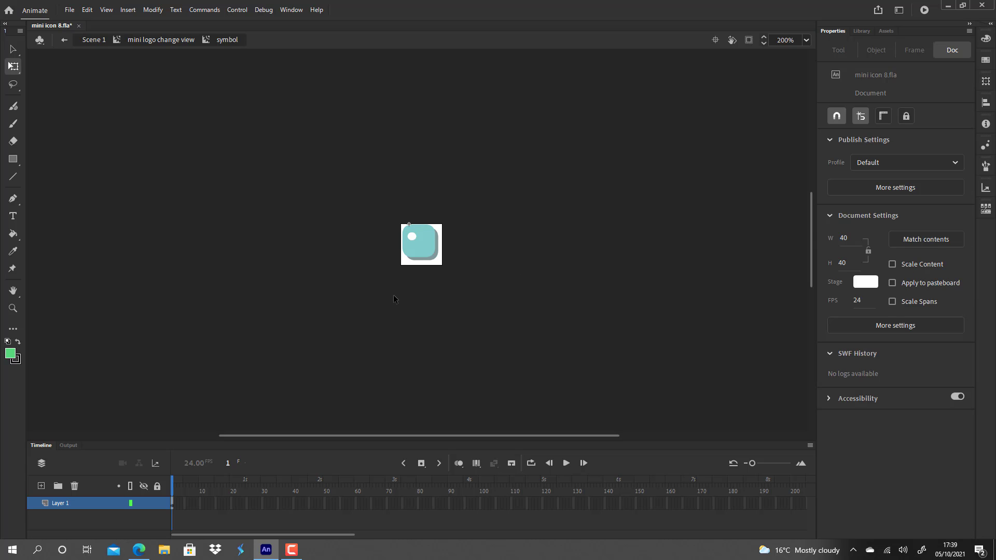
Step: Duplicate the small white circle twice toward the right to form a horizontal row of three circles
{"action": "left_click", "coordinate": [414, 238]}
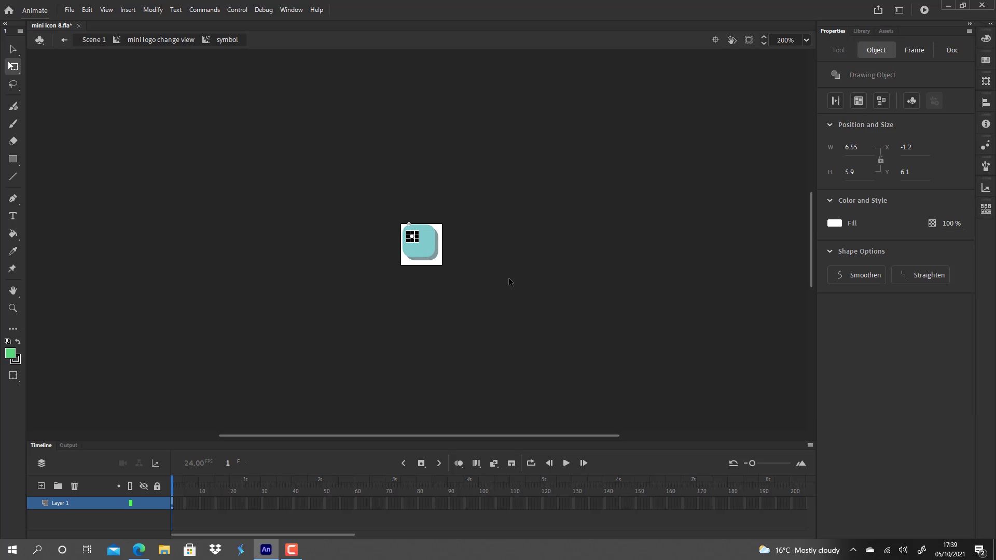
{"action": "key", "text": "Right"}
{"action": "key", "text": "Right"}
{"action": "key", "text": "Right"}
{"action": "key", "text": "Right"}
{"action": "key", "text": "Right"}
{"action": "key", "text": "Right"}
{"action": "key", "text": "Right"}
{"action": "key", "text": "Right"}
{"action": "key", "text": "Right"}
{"action": "key", "text": "Right"}
{"action": "key", "text": "Down"}
{"action": "key", "text": "Right"}
{"action": "key", "text": "Right"}
{"action": "key", "text": "Right"}
{"action": "key", "text": "Right"}
{"action": "key", "text": "Right"}
{"action": "key", "text": "Right"}
{"action": "key", "text": "Right"}
{"action": "key", "text": "Right"}
{"action": "key", "text": "Right"}
{"action": "left_click", "coordinate": [540, 244]}
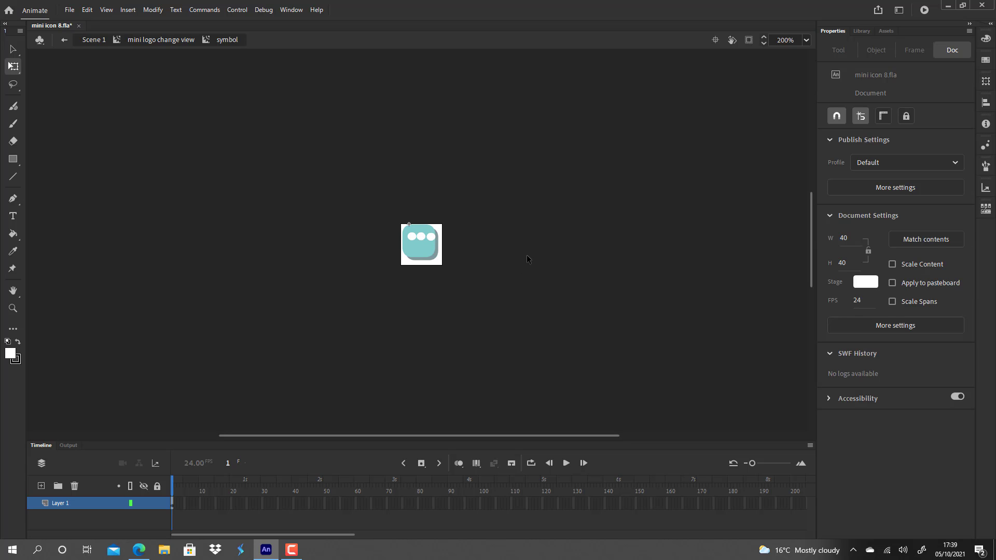
Step: Nudge the middle circle to X 6.3 and the right circle to X 13.5, Y 6.1 to even out the row
{"action": "left_click", "coordinate": [428, 238]}
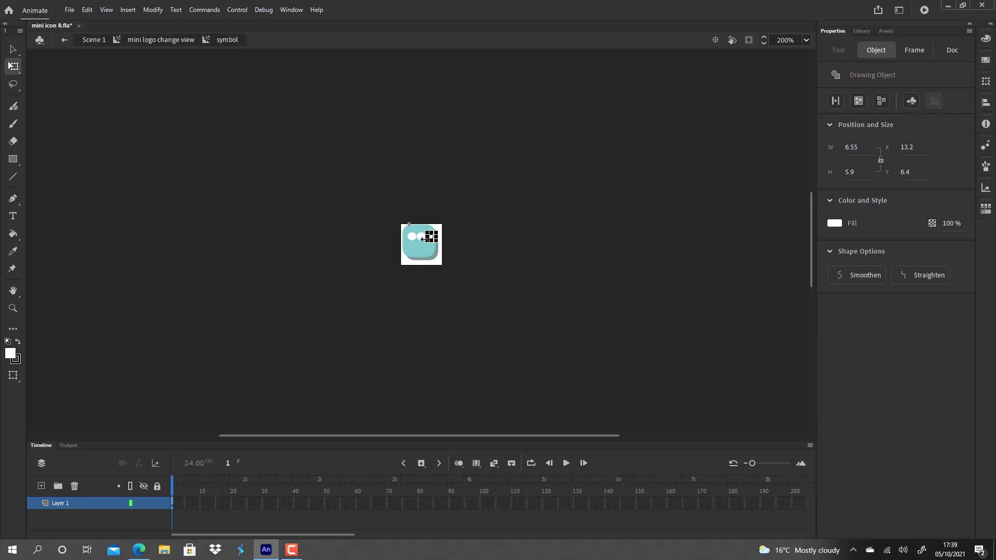
{"action": "left_click", "coordinate": [489, 277]}
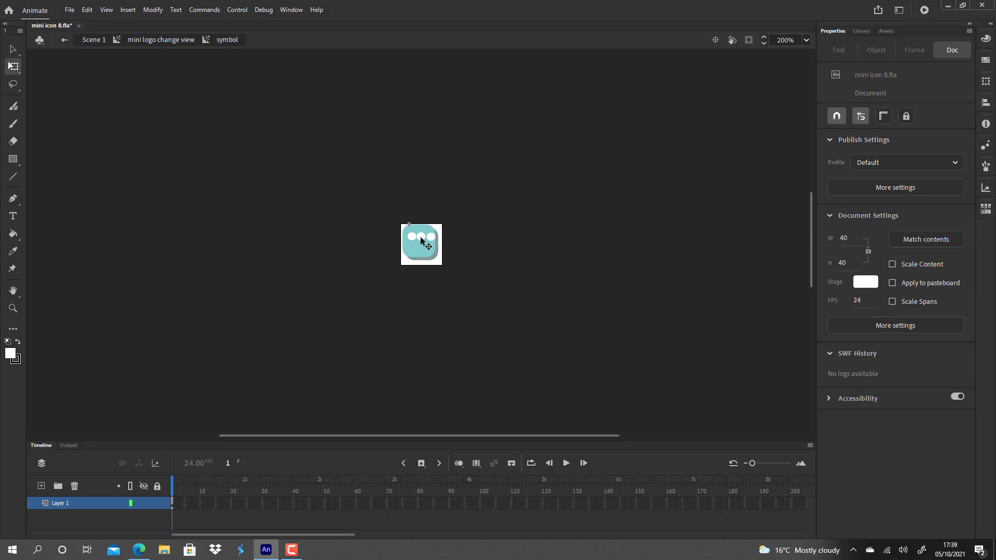
{"action": "left_click", "coordinate": [421, 237]}
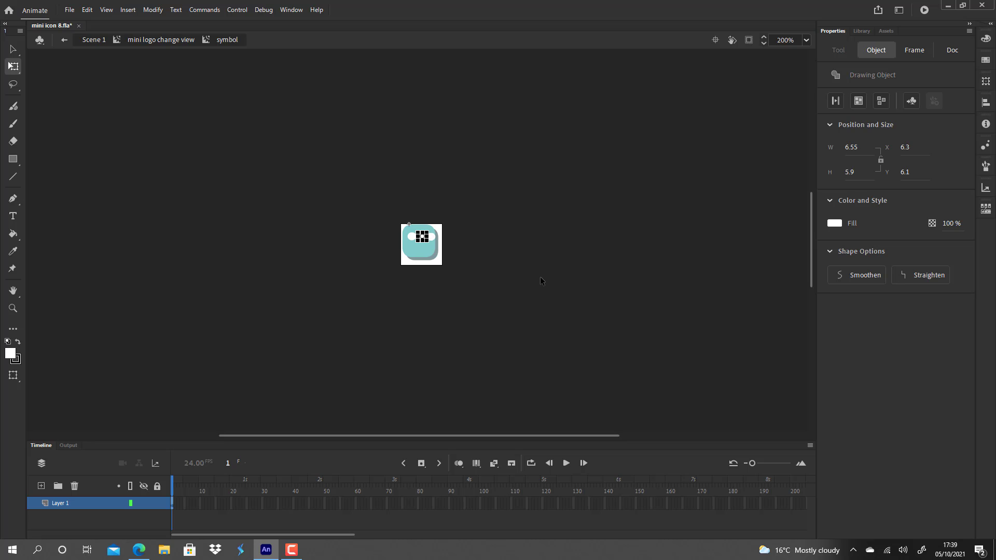
{"action": "left_click", "coordinate": [540, 278]}
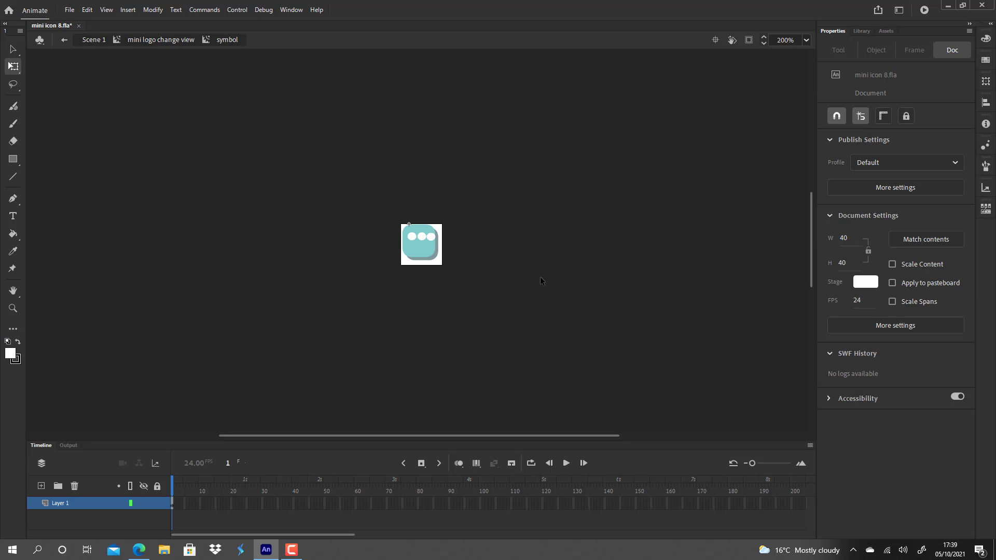
{"action": "left_click", "coordinate": [434, 238]}
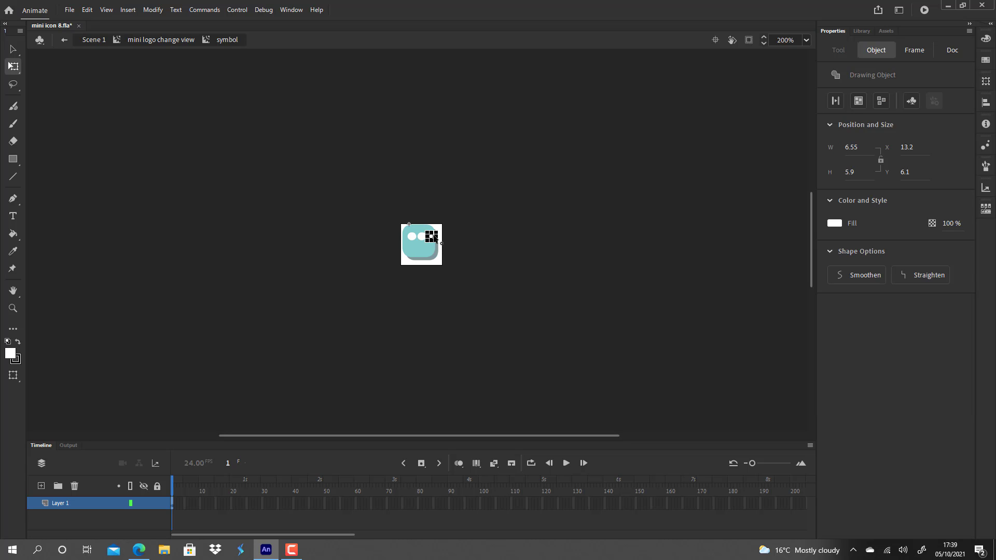
{"action": "left_click", "coordinate": [468, 249]}
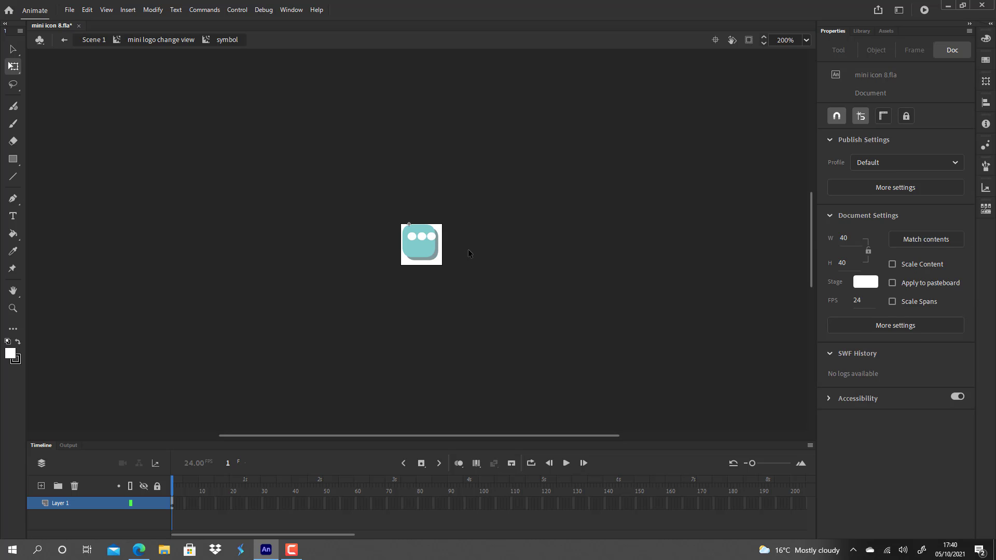
{"action": "left_click", "coordinate": [433, 238]}
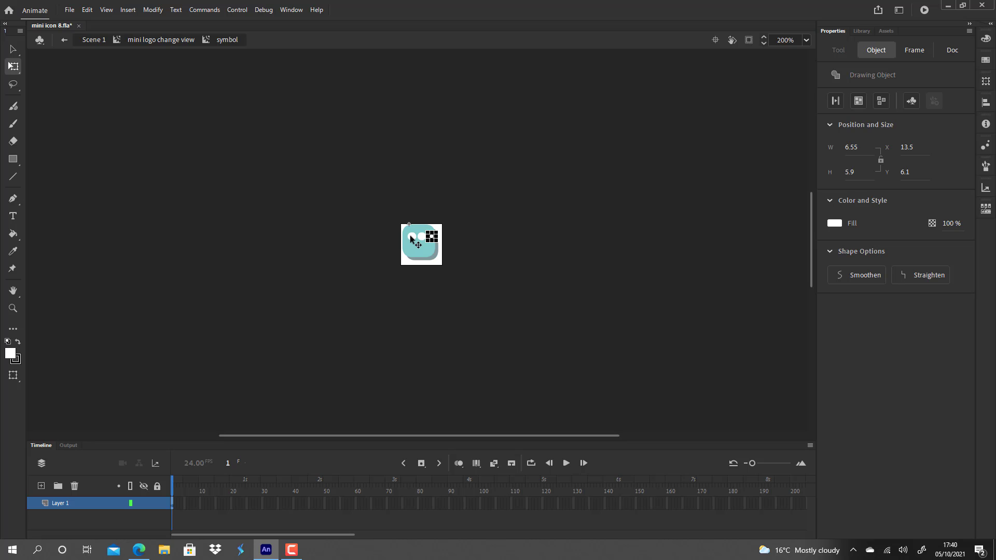
{"action": "left_click", "coordinate": [409, 235], "text": "shift"}
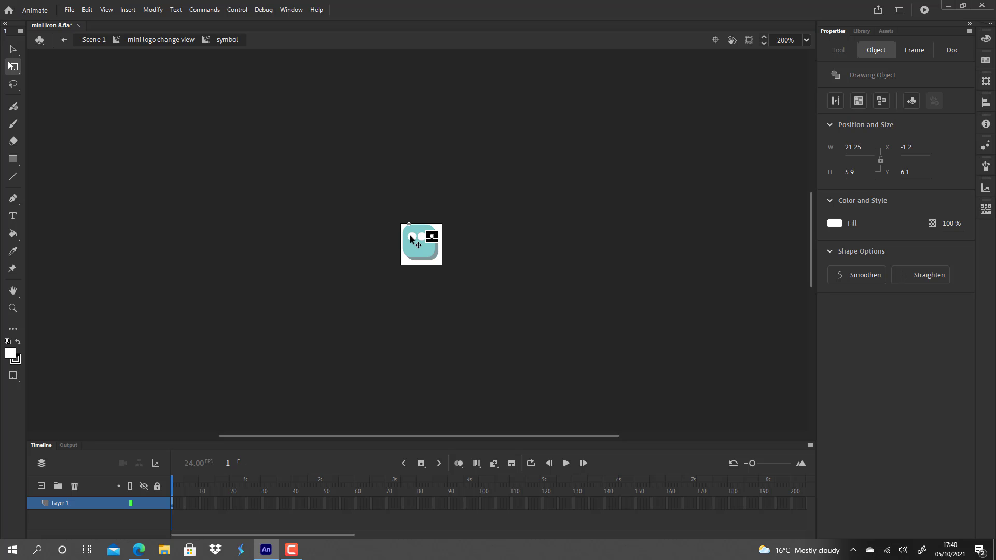
{"action": "left_click", "coordinate": [486, 271]}
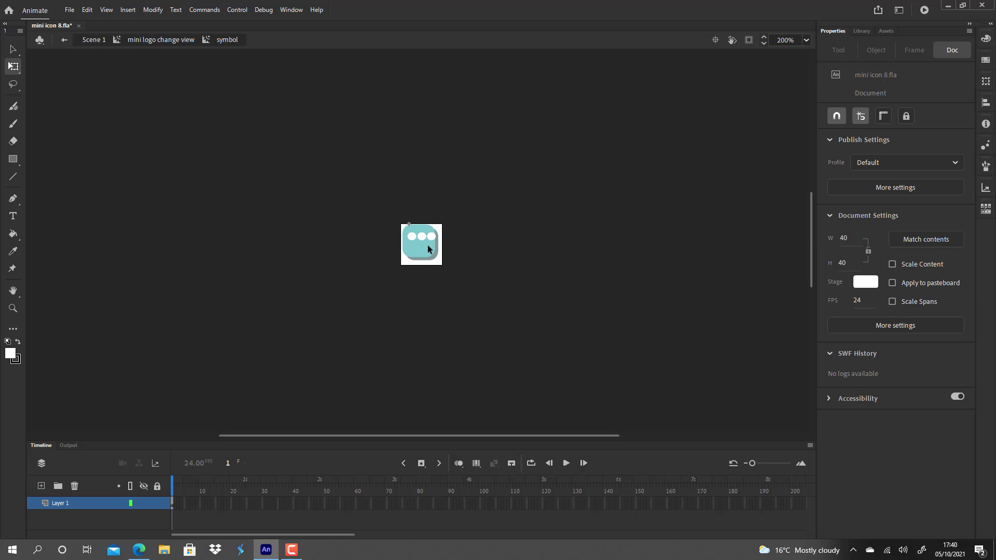
Step: Set the stage zoom to 300% and scale the row of three circles down to about 18.1 by 5.05
{"action": "double_click", "coordinate": [794, 38]}
{"action": "key", "text": "BackSpace"}
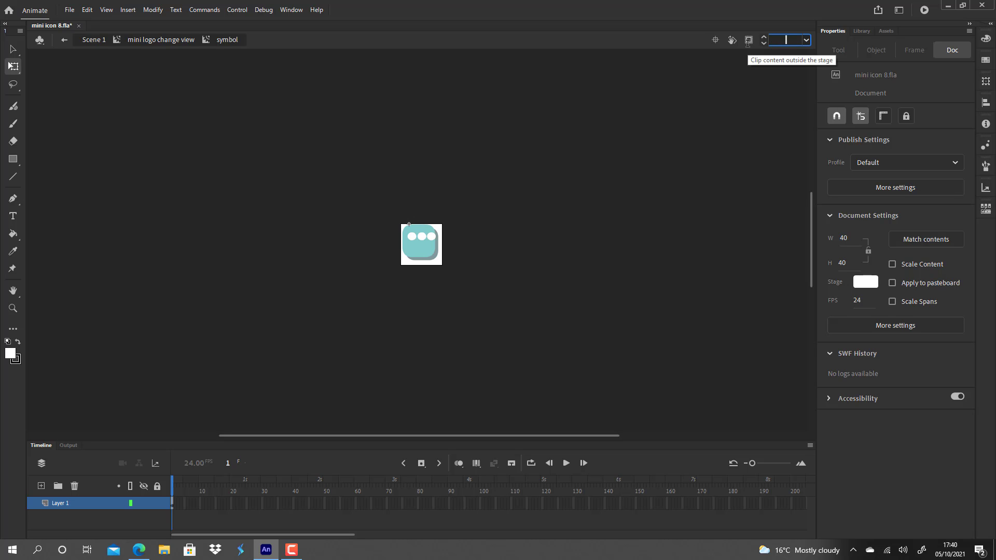
{"action": "type", "text": "300"}
{"action": "key", "text": "Return"}
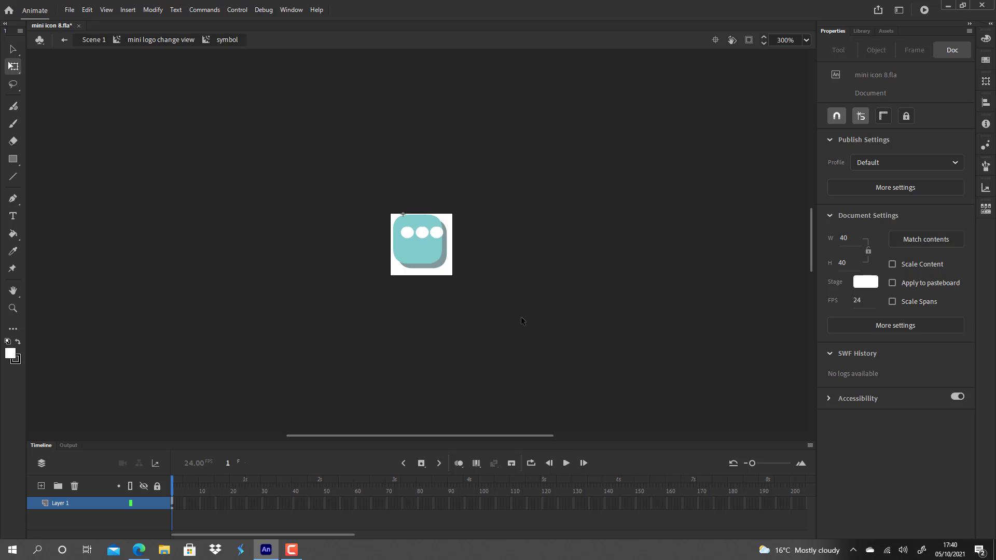
{"action": "left_click", "coordinate": [407, 231]}
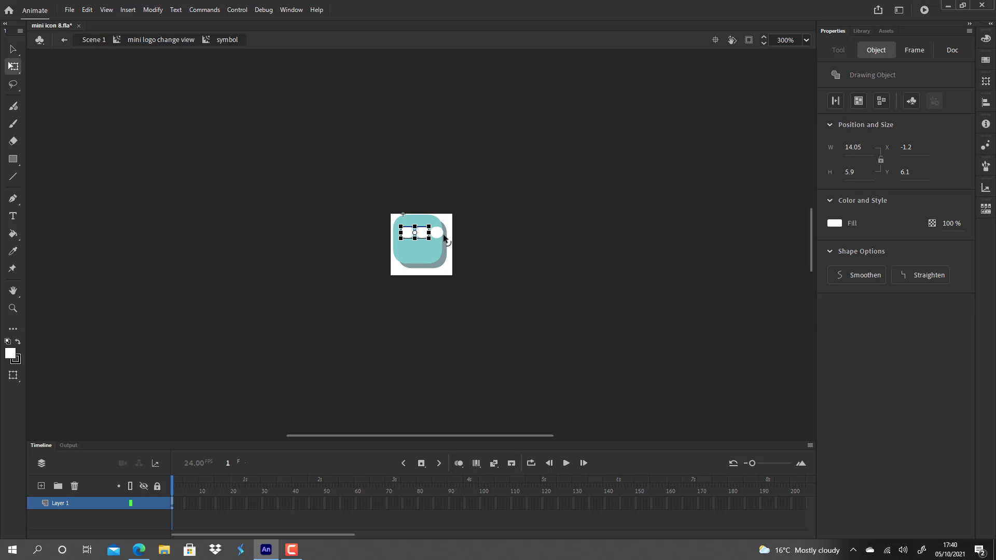
{"action": "left_click", "coordinate": [440, 236], "text": "shift"}
{"action": "left_click_drag", "start_coordinate": [446, 241], "coordinate": [440, 241]}
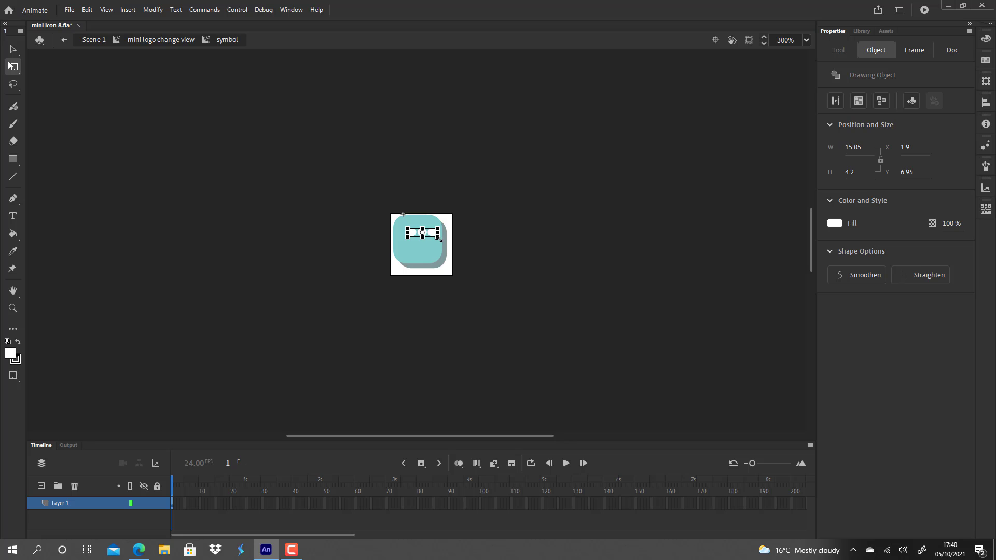
{"action": "key", "text": "ctrl+z"}
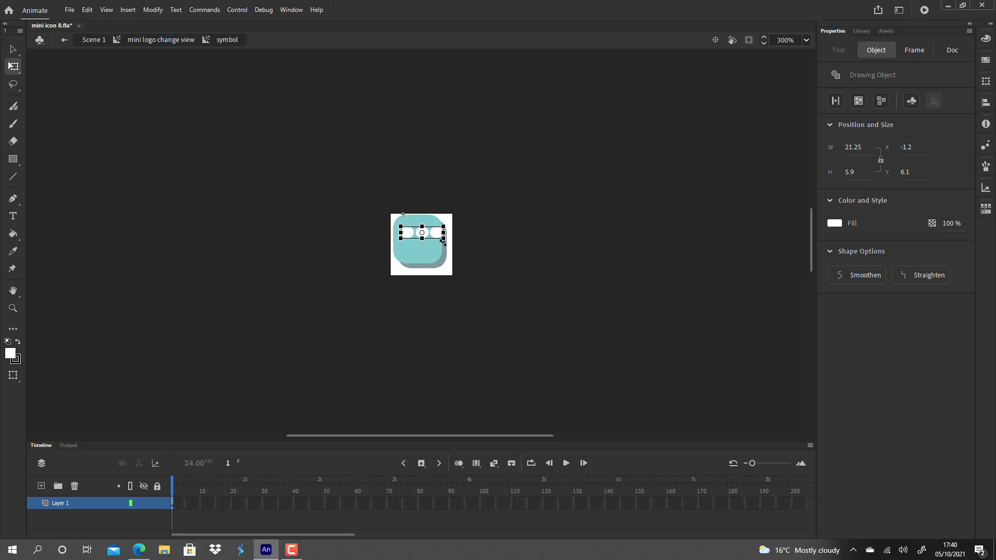
{"action": "left_click_drag", "start_coordinate": [444, 243], "coordinate": [442, 242]}
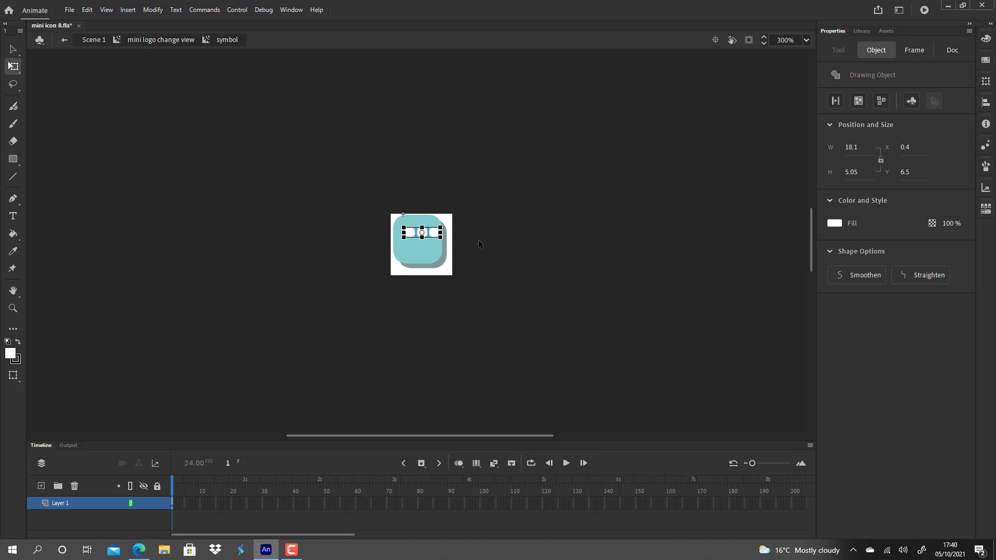
{"action": "left_click", "coordinate": [448, 248]}
Step: Move the scaled row of three circles left to about X -1.2
{"action": "left_click", "coordinate": [434, 234]}
{"action": "left_click", "coordinate": [409, 235], "text": "shift"}
{"action": "key", "text": "Left"}
{"action": "key", "text": "Left"}
{"action": "key", "text": "Left"}
{"action": "key", "text": "Left"}
{"action": "left_click", "coordinate": [525, 249]}
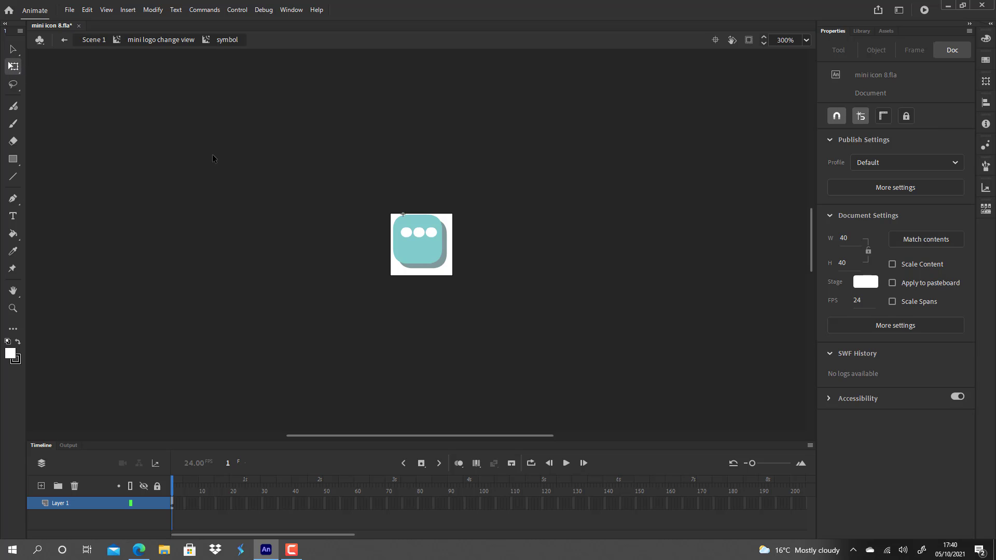
Step: Duplicate the row of three circles and place the copy directly below to make two rows of dots
{"action": "left_click", "coordinate": [436, 232]}
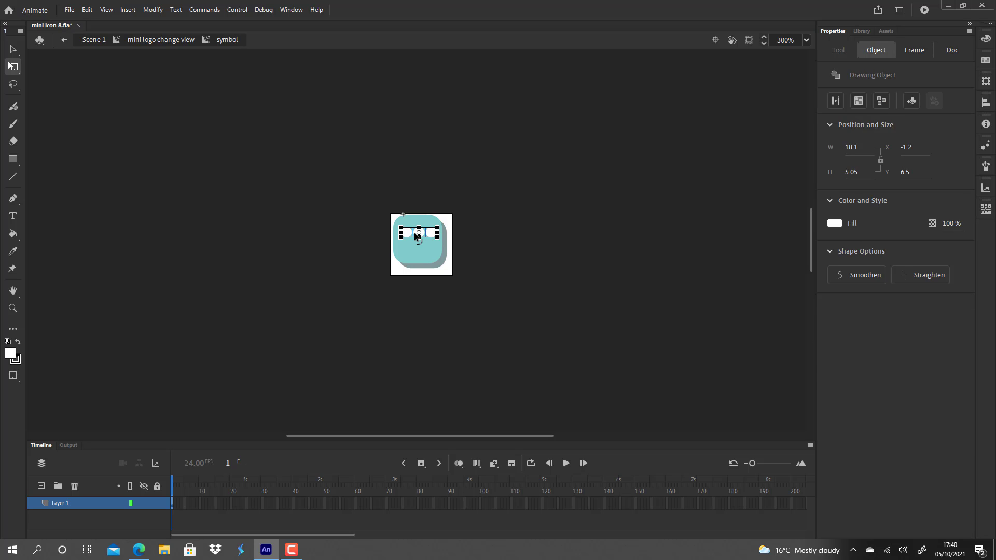
{"action": "left_click", "coordinate": [504, 237]}
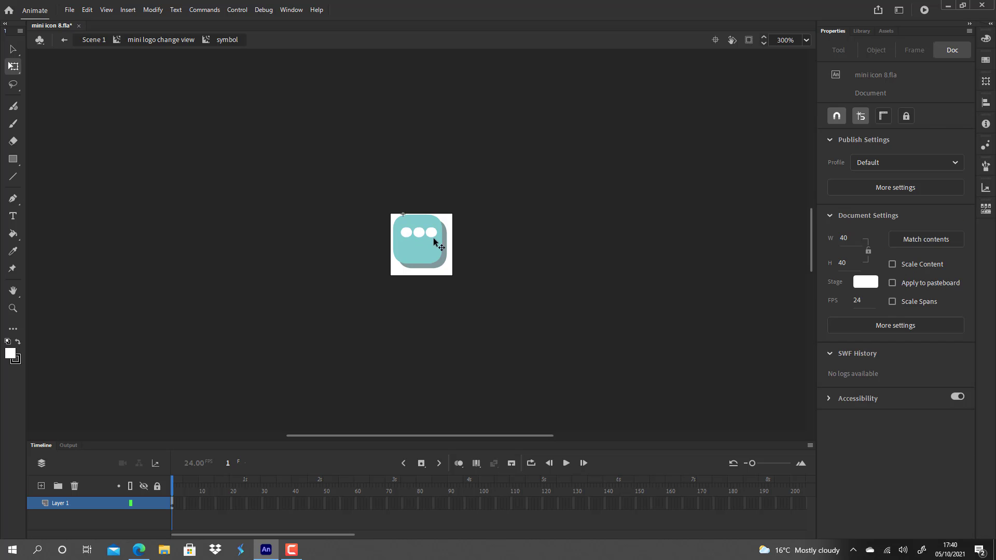
{"action": "left_click", "coordinate": [419, 233]}
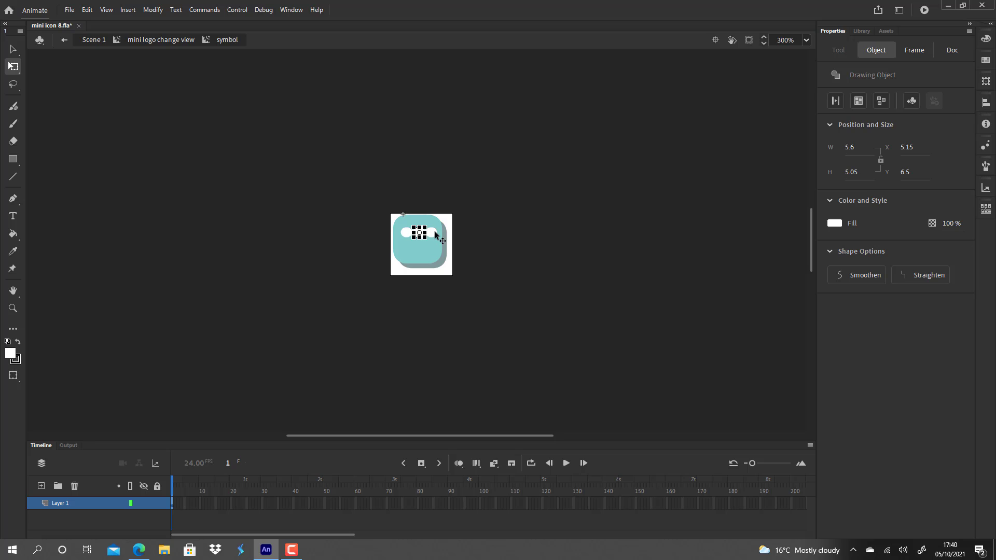
{"action": "left_click", "coordinate": [435, 232], "text": "shift"}
{"action": "left_click", "coordinate": [404, 232], "text": "shift"}
{"action": "key", "text": "Down"}
{"action": "key", "text": "Down"}
{"action": "key", "text": "Down"}
{"action": "key", "text": "Down"}
{"action": "key", "text": "Down"}
{"action": "key", "text": "Down"}
{"action": "key", "text": "Down"}
{"action": "key", "text": "Down"}
{"action": "key", "text": "Down"}
{"action": "key", "text": "Down"}
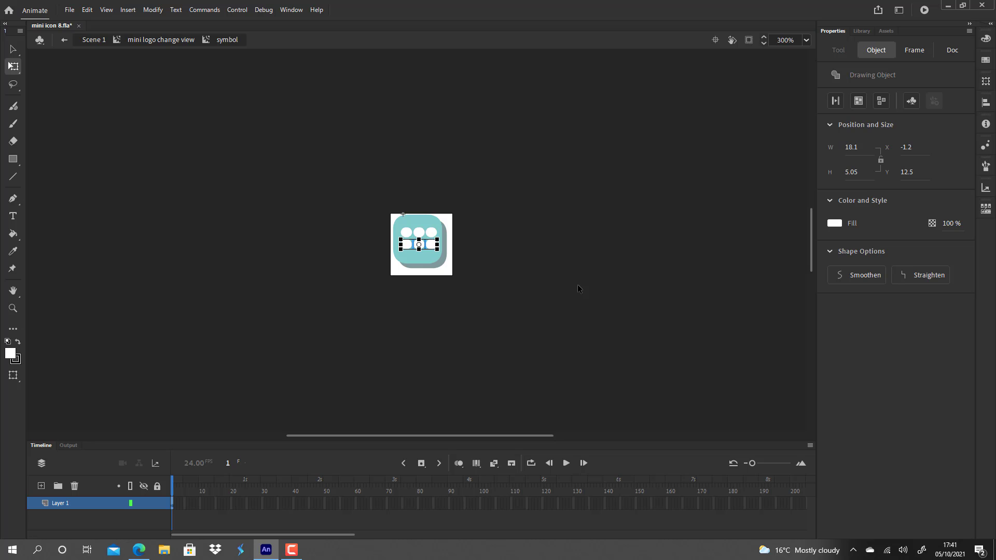
{"action": "left_click", "coordinate": [573, 211]}
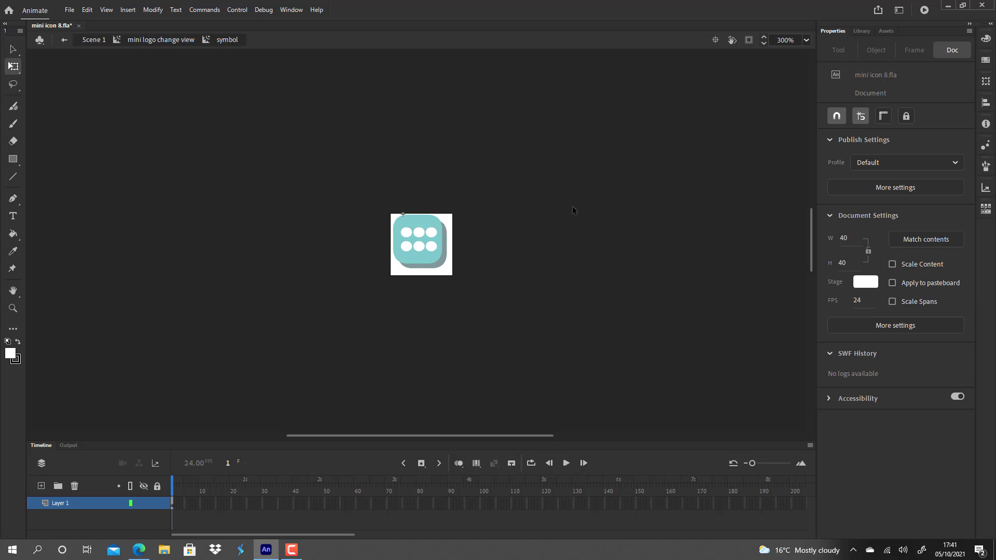
Step: Leave the nested symbols and return to the main scene
{"action": "double_click", "coordinate": [263, 172]}
{"action": "left_click", "coordinate": [256, 181]}
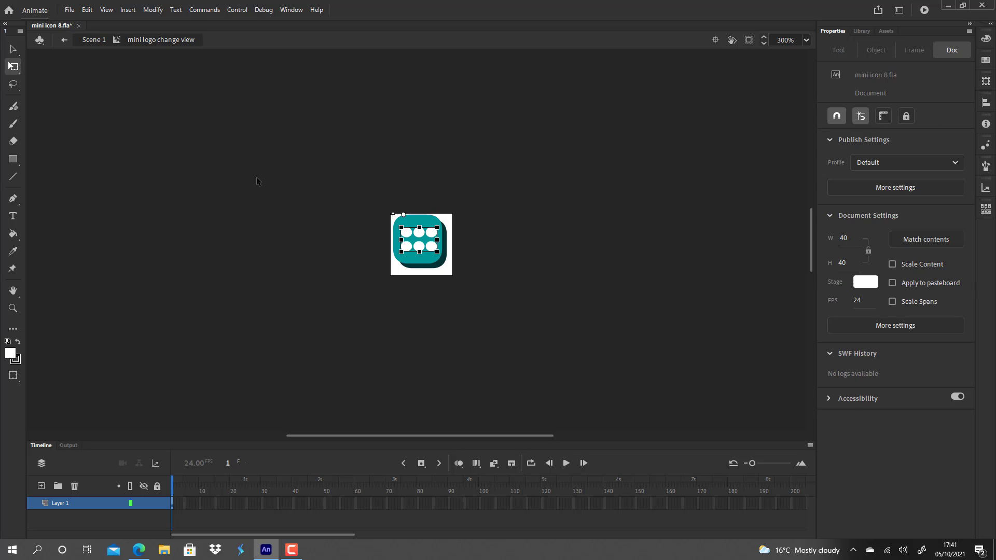
{"action": "double_click", "coordinate": [257, 181]}
{"action": "left_click", "coordinate": [256, 182]}
Step: Save the document under the new name "mini icon 11 change view button", accepting the loss of ActionScript 2.0 data
{"action": "left_click", "coordinate": [68, 10]}
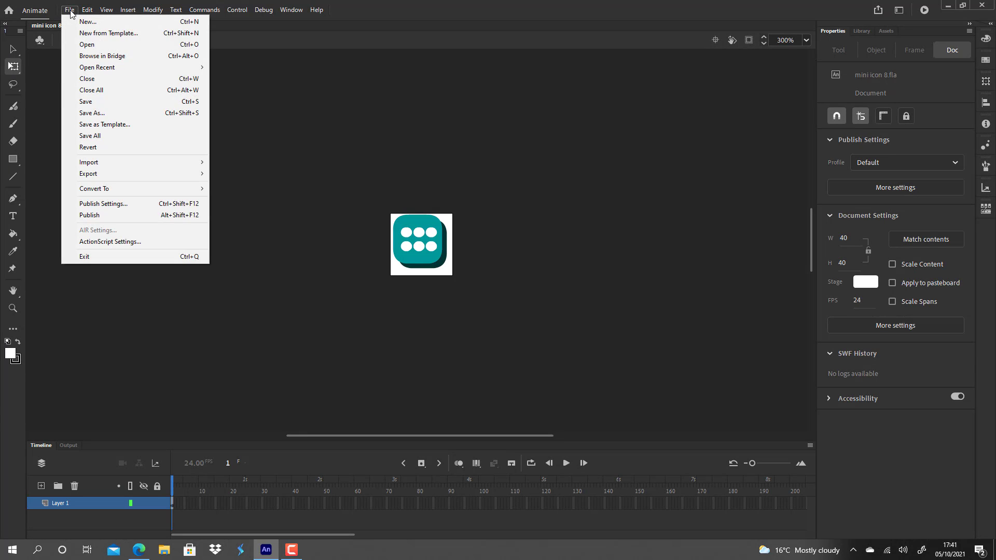
{"action": "left_click", "coordinate": [98, 114]}
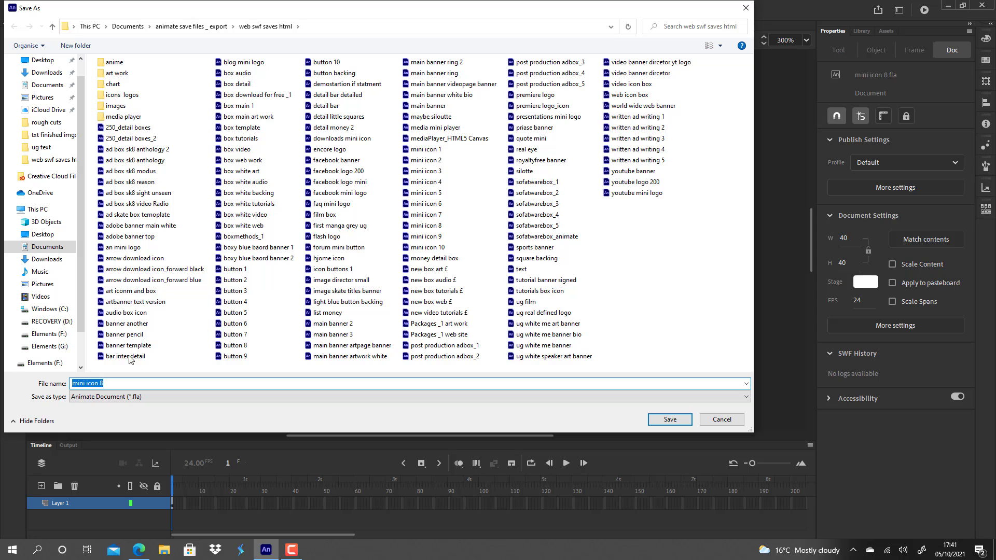
{"action": "left_click", "coordinate": [114, 383]}
{"action": "key", "text": "BackSpace"}
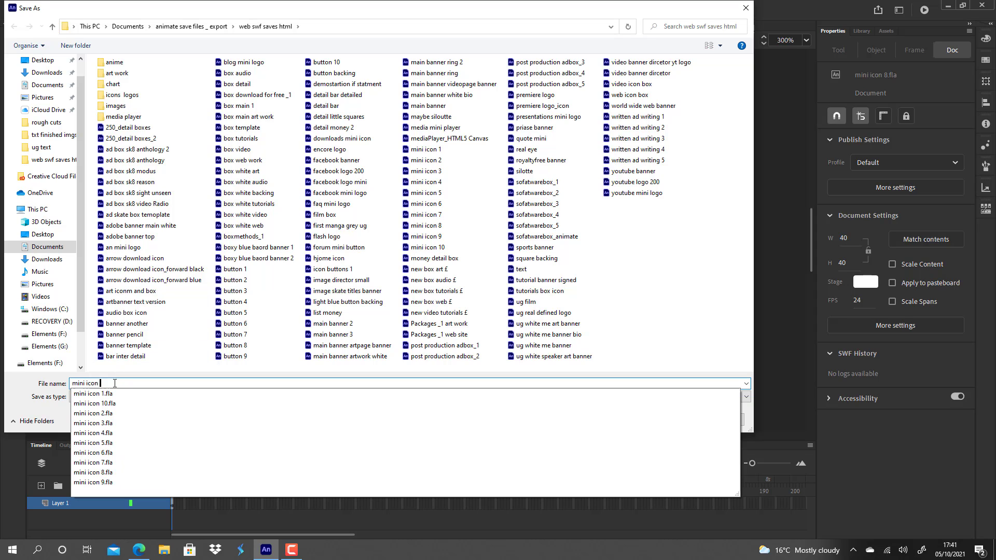
{"action": "type", "text": "9"}
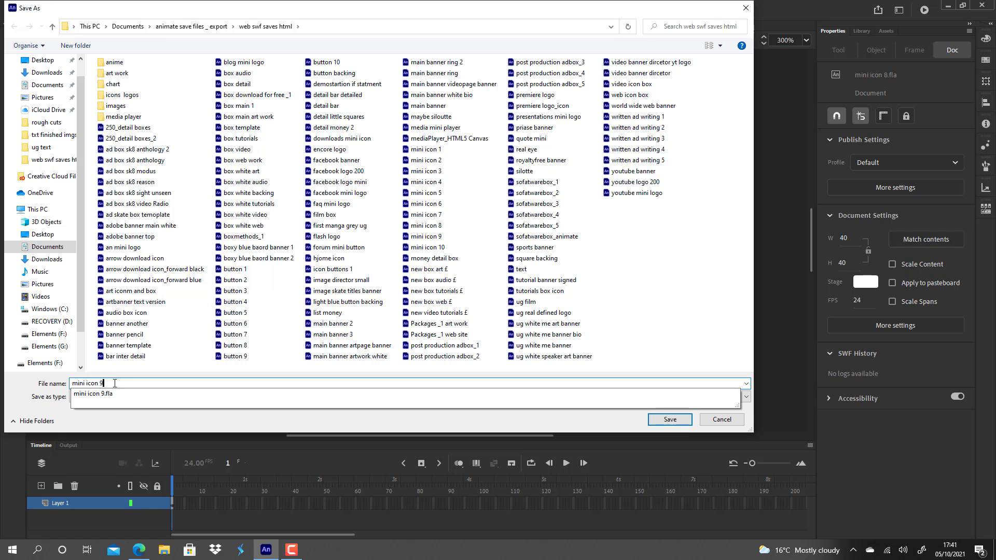
{"action": "key", "text": "BackSpace"}
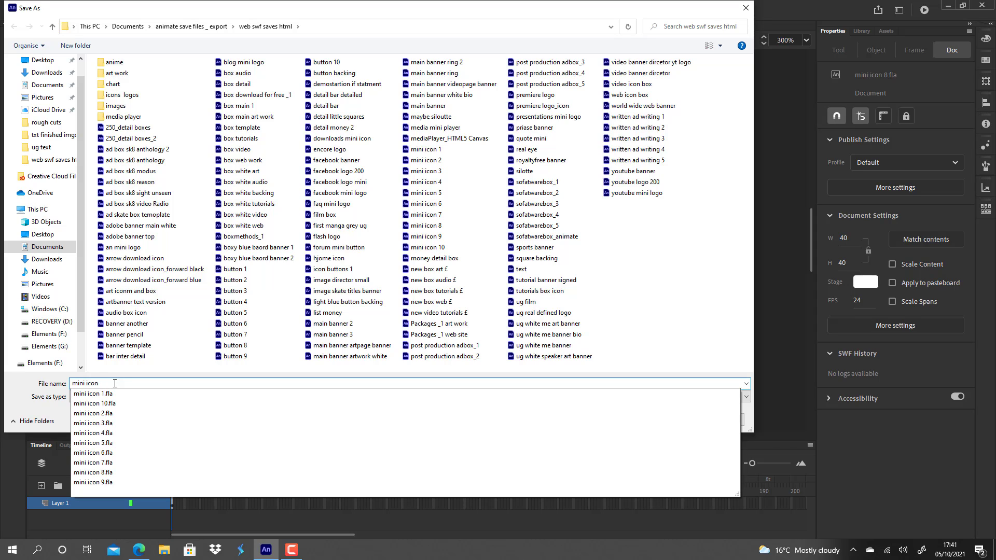
{"action": "type", "text": "11"}
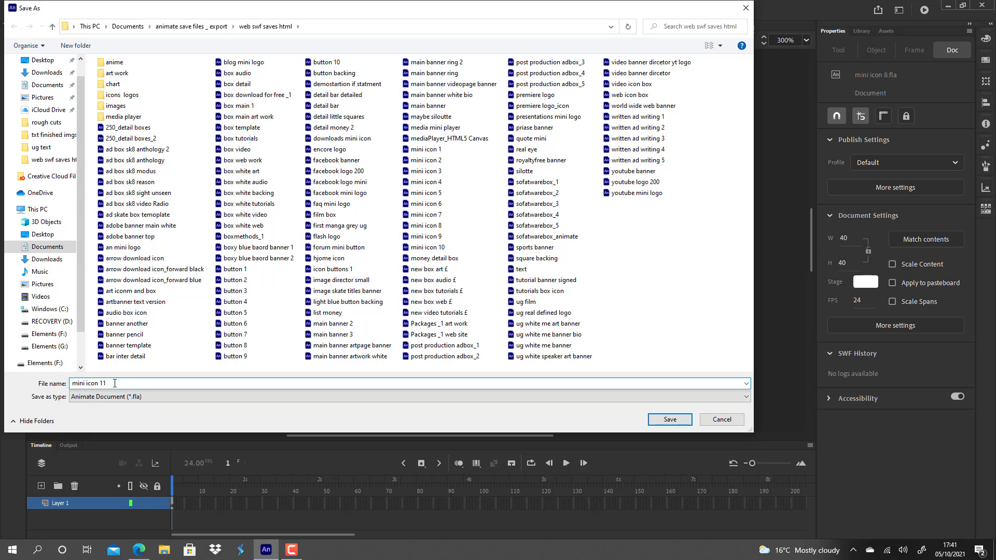
{"action": "type", "text": " change view button"}
{"action": "key", "text": "Return"}
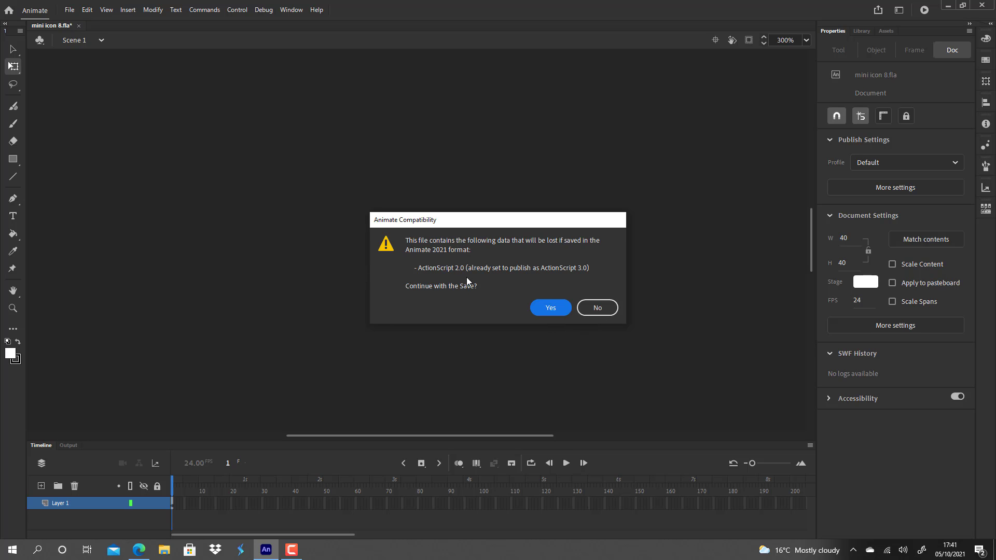
{"action": "left_click", "coordinate": [551, 308]}
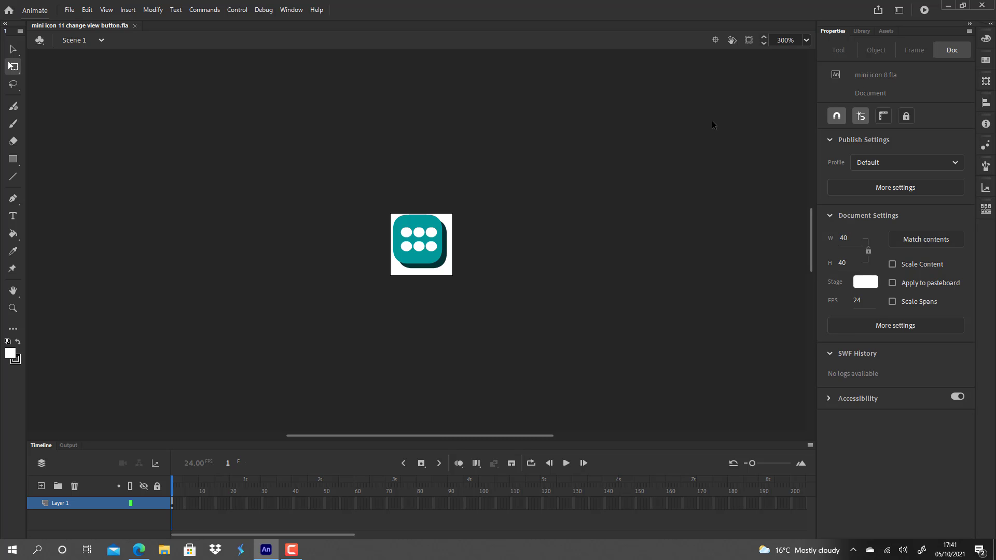
Step: Export the icon as a 40 by 40 px PNG-24 image with transparency, proceeding to the choice of save location
{"action": "left_click", "coordinate": [69, 10]}
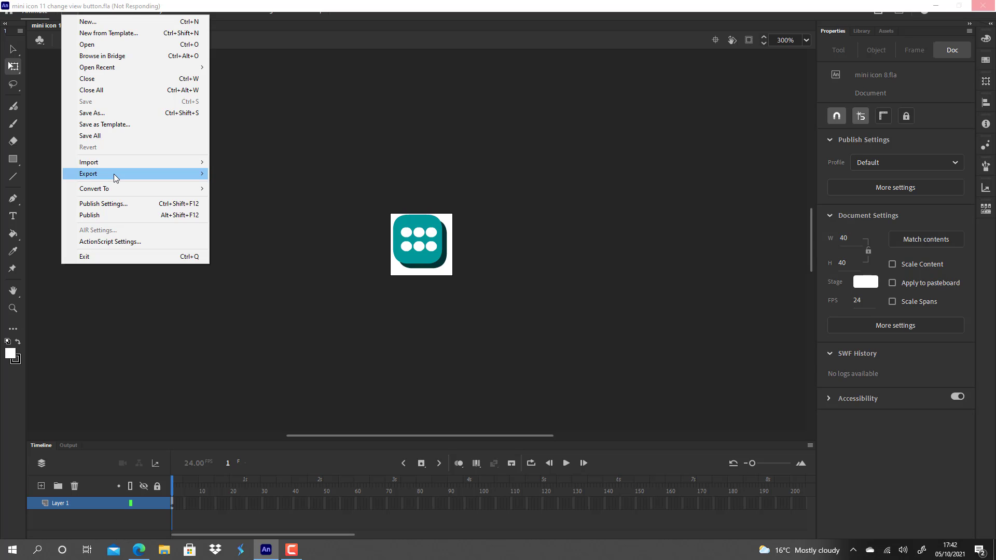
{"action": "mouse_move", "coordinate": [114, 175]}
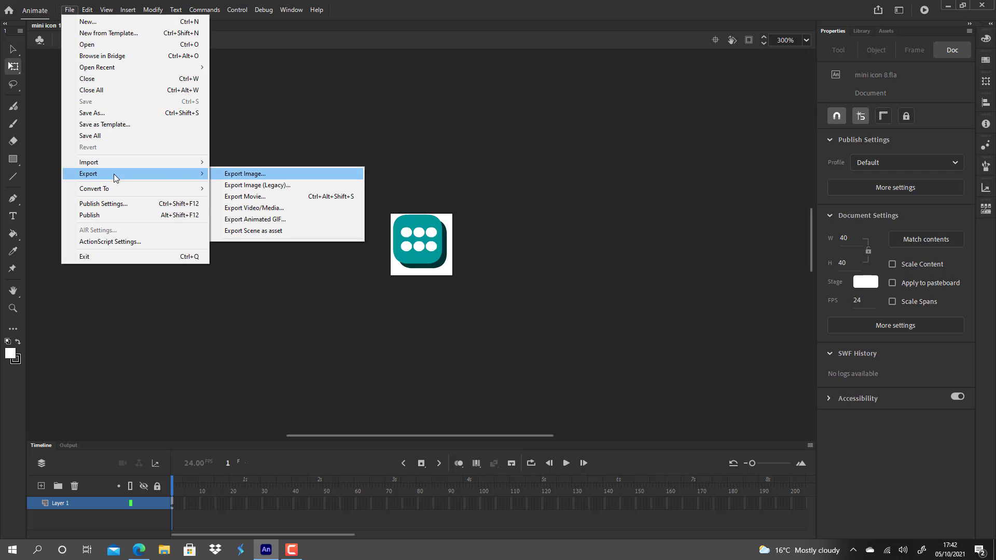
{"action": "left_click", "coordinate": [276, 174]}
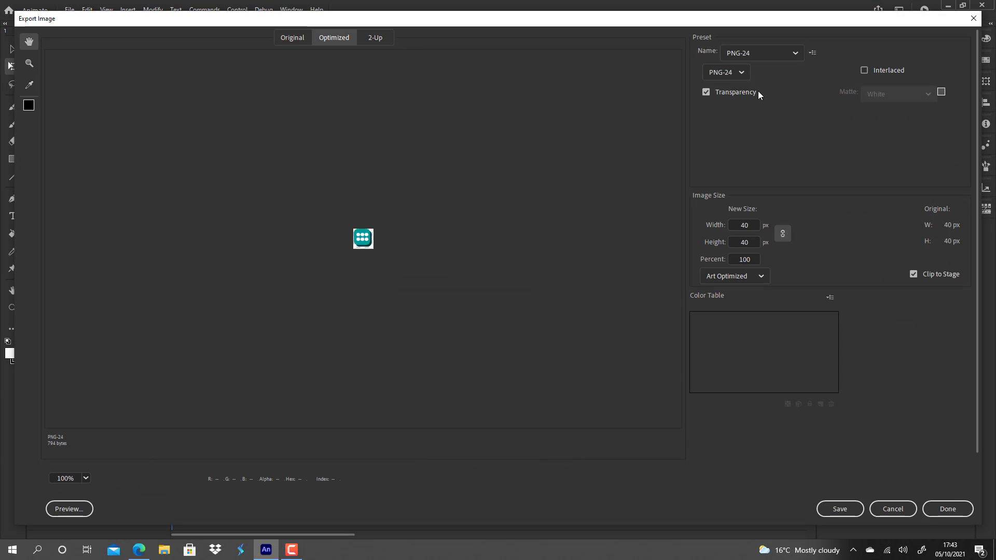
{"action": "left_click", "coordinate": [835, 506]}
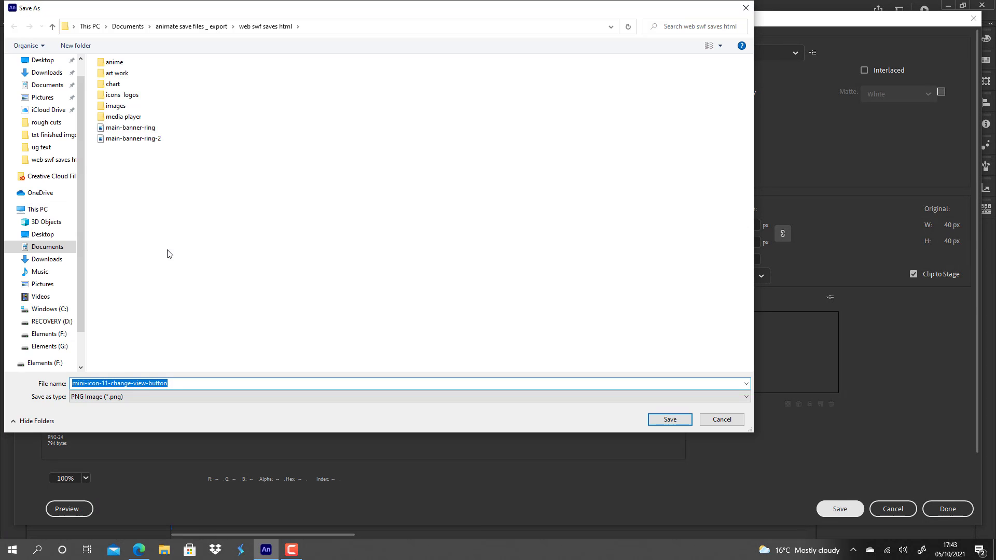
Step: Look through the animate save files _ export folder and the web swf saves html subfolders for a place to save the PNG
{"action": "left_click", "coordinate": [56, 164]}
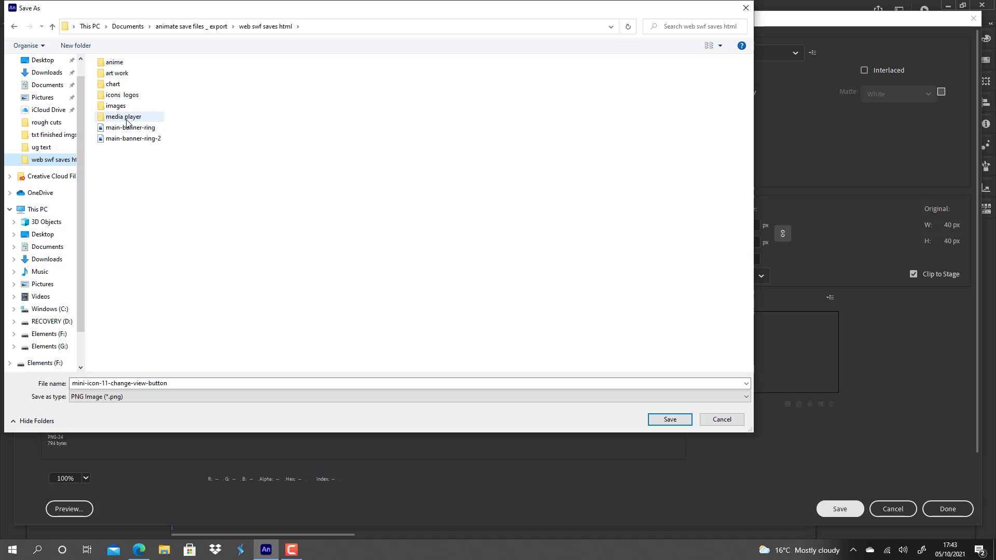
{"action": "double_click", "coordinate": [123, 95]}
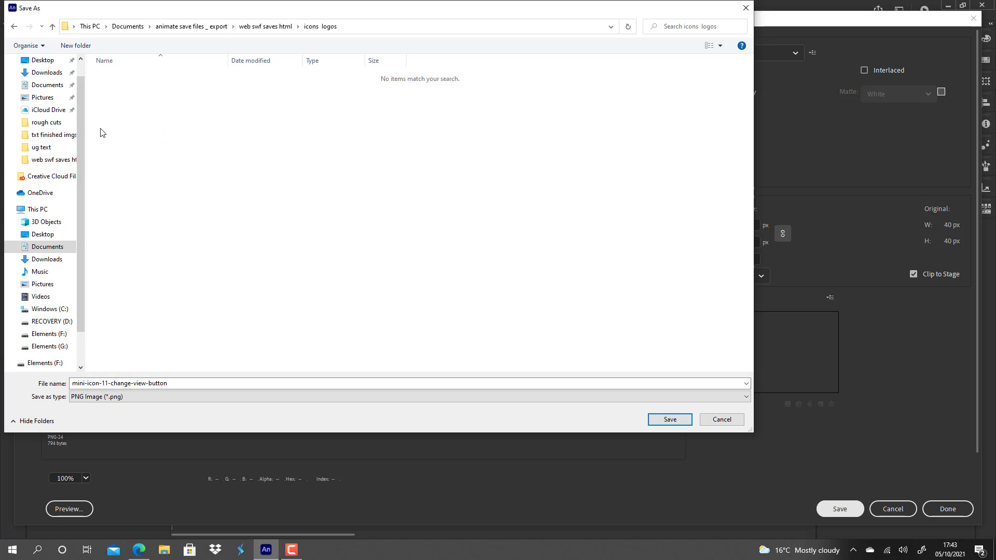
{"action": "left_click", "coordinate": [185, 27]}
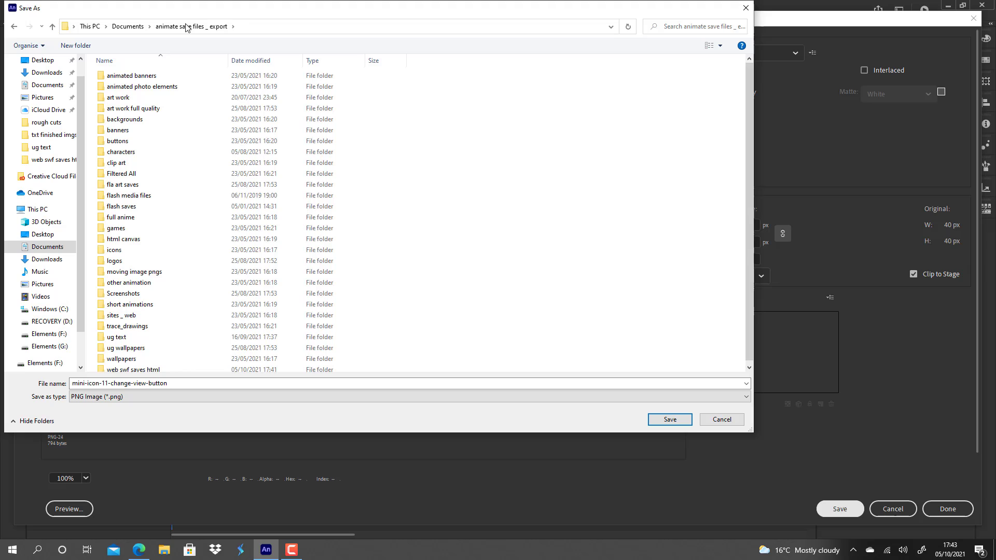
{"action": "double_click", "coordinate": [160, 366]}
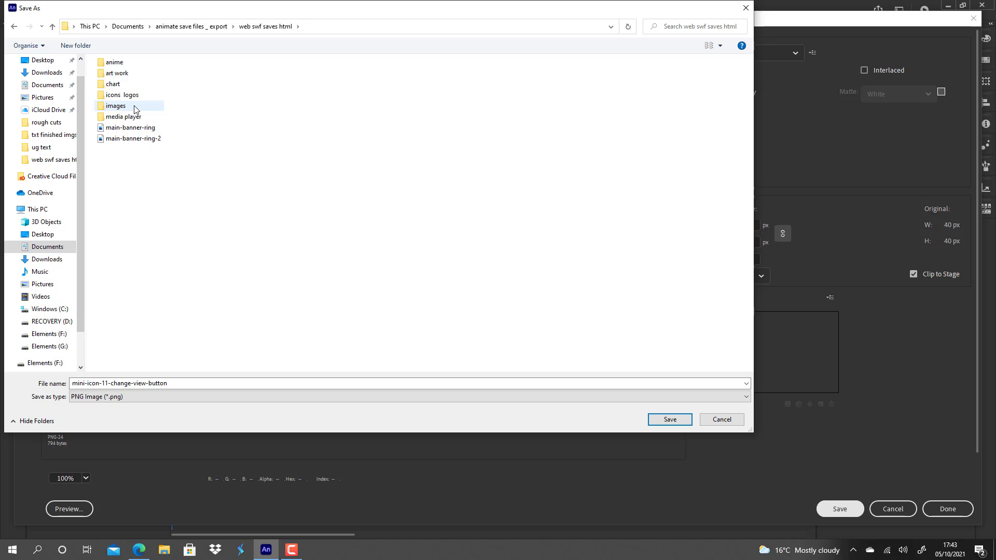
{"action": "double_click", "coordinate": [133, 106]}
{"action": "left_click", "coordinate": [14, 27]}
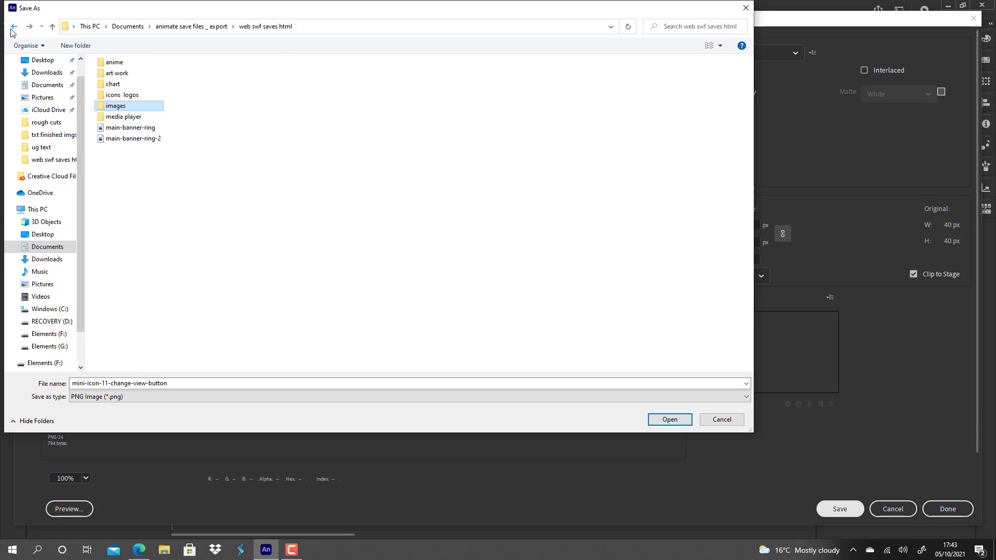
{"action": "double_click", "coordinate": [112, 117]}
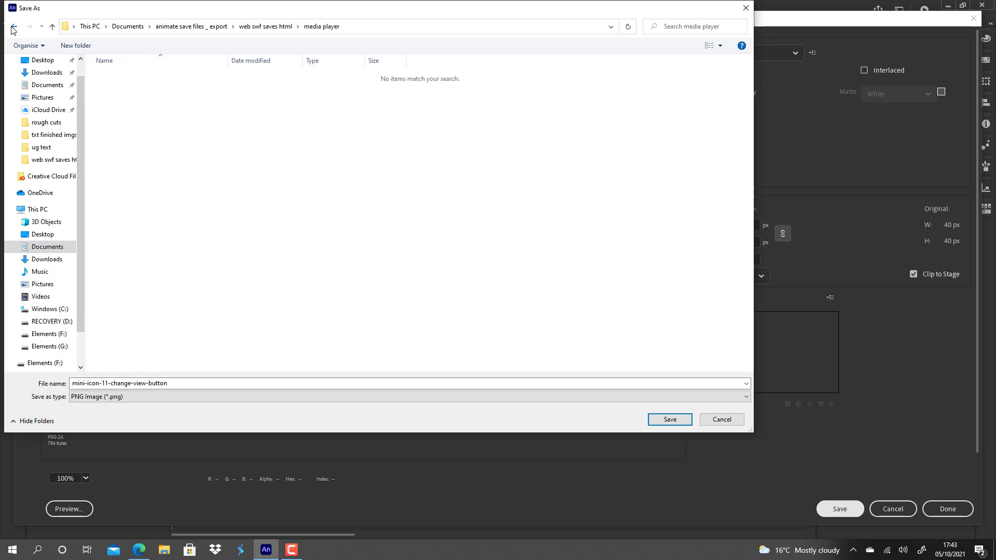
{"action": "left_click", "coordinate": [14, 26]}
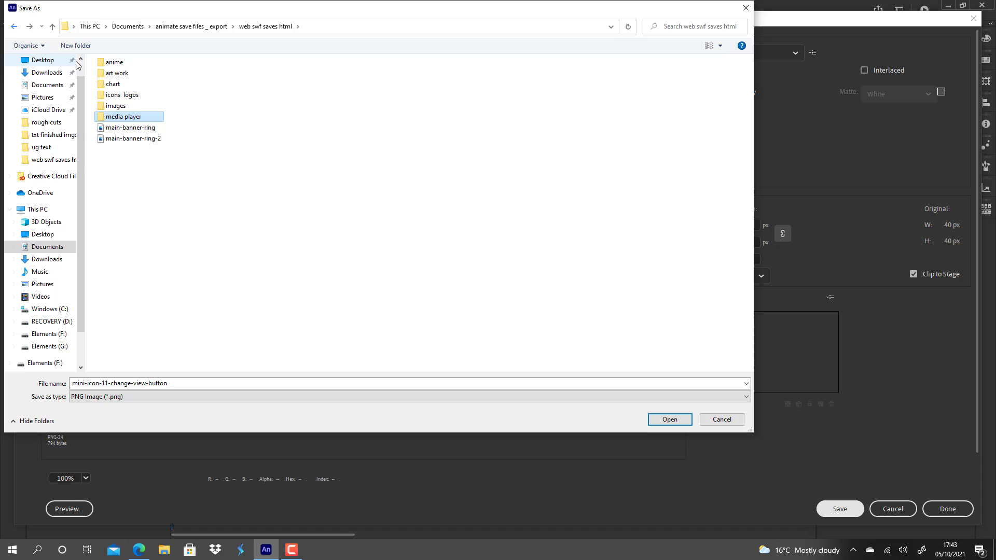
{"action": "left_click", "coordinate": [123, 97]}
{"action": "double_click", "coordinate": [122, 97]}
{"action": "left_click", "coordinate": [14, 26]}
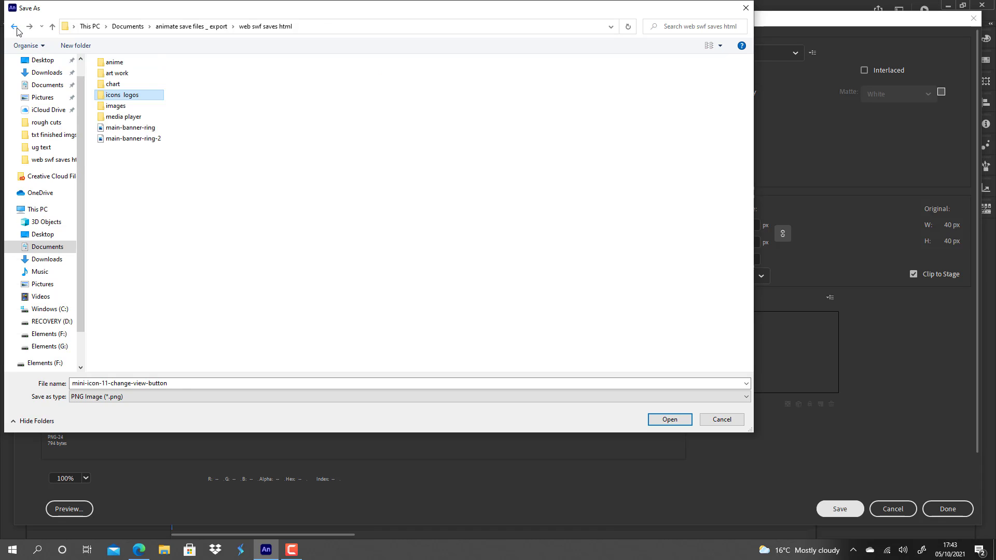
{"action": "left_click", "coordinate": [182, 27]}
{"action": "scroll", "coordinate": [179, 349], "scroll_direction": "down", "scroll_amount": 1}
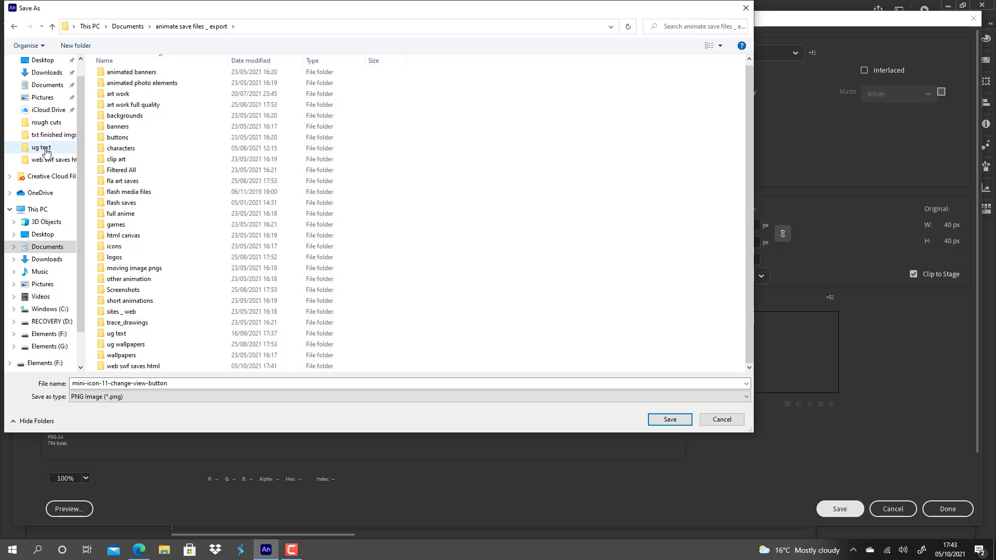
Step: Save the PNG as mini-icon-11-change-view-button in the icons logos folder inside web swf saves html
{"action": "left_click", "coordinate": [51, 159]}
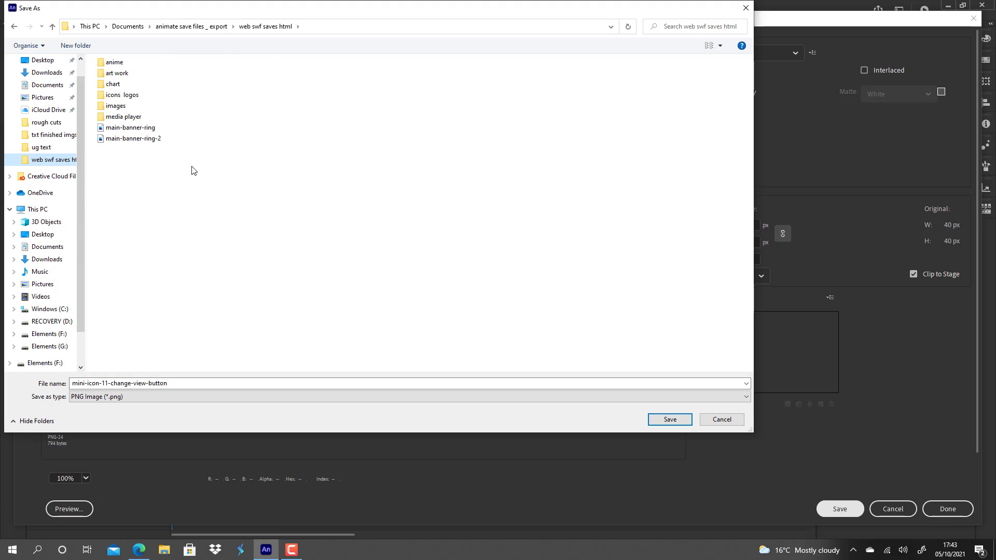
{"action": "double_click", "coordinate": [127, 96]}
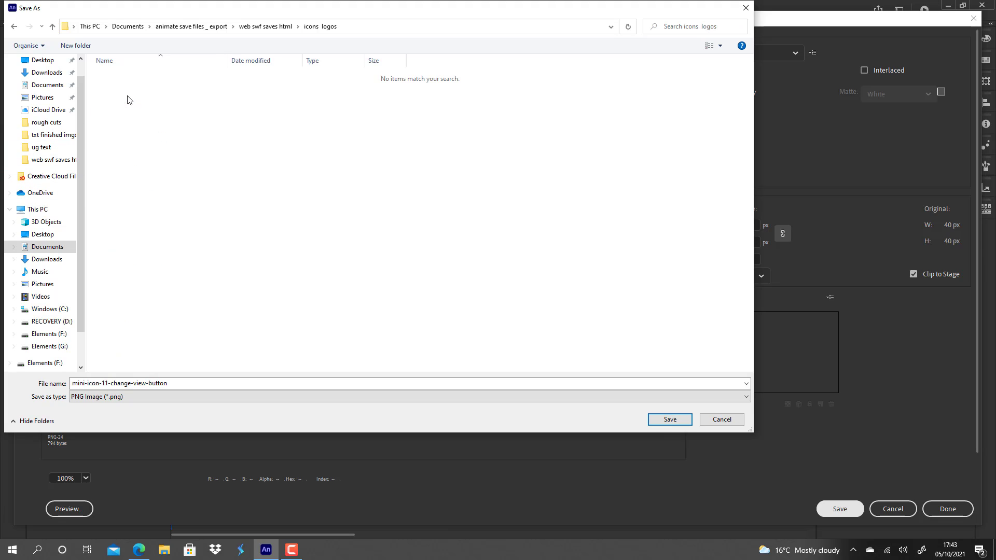
{"action": "left_click", "coordinate": [658, 419]}
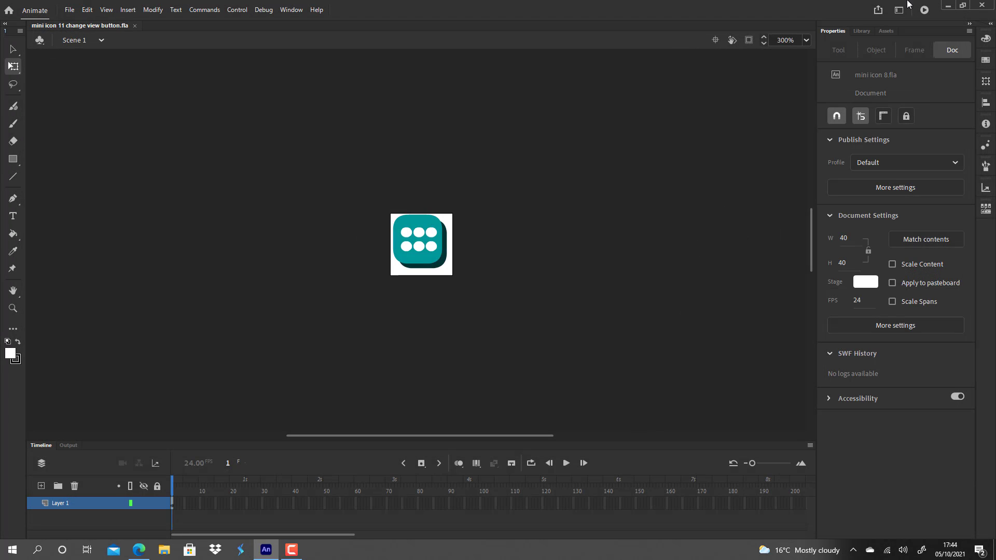
Step: Close the icon document and Adobe Animate, and open Adobe Dreamweaver from the desktop
{"action": "left_click", "coordinate": [983, 7]}
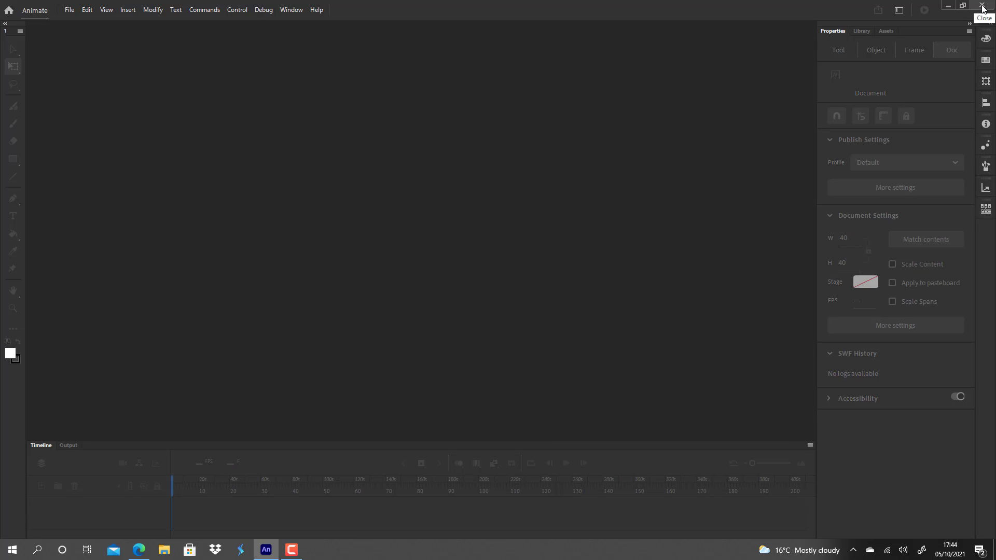
{"action": "left_click", "coordinate": [982, 6]}
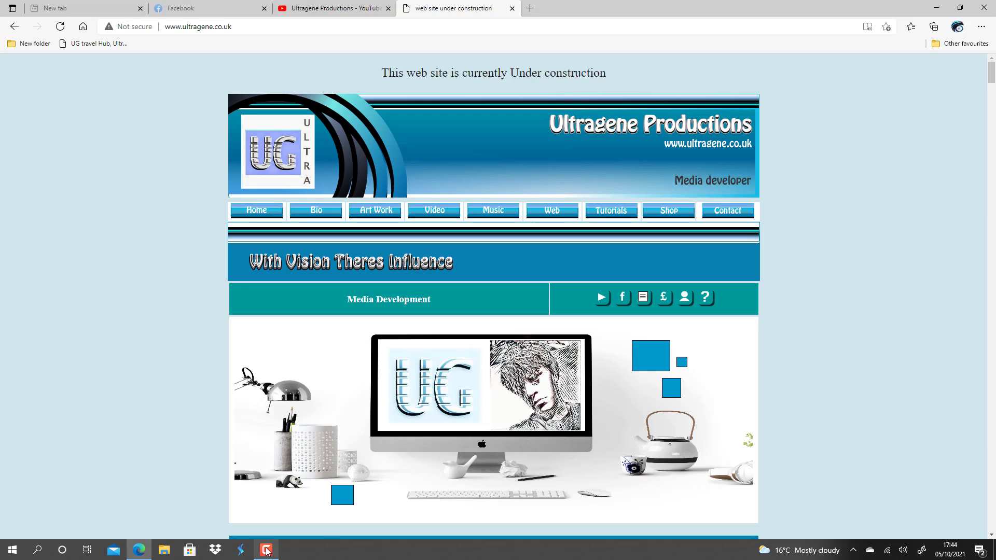
{"action": "left_click", "coordinate": [139, 550]}
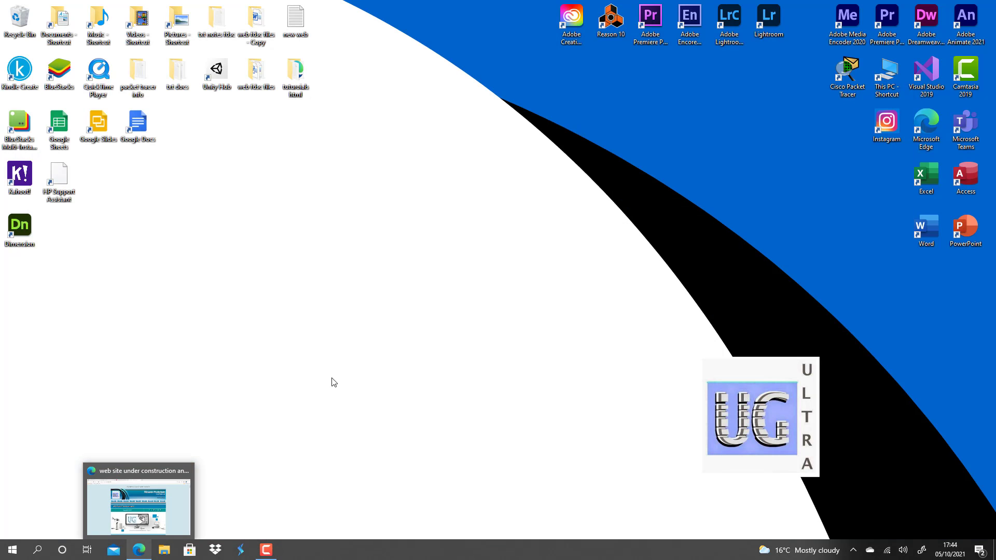
{"action": "double_click", "coordinate": [930, 22]}
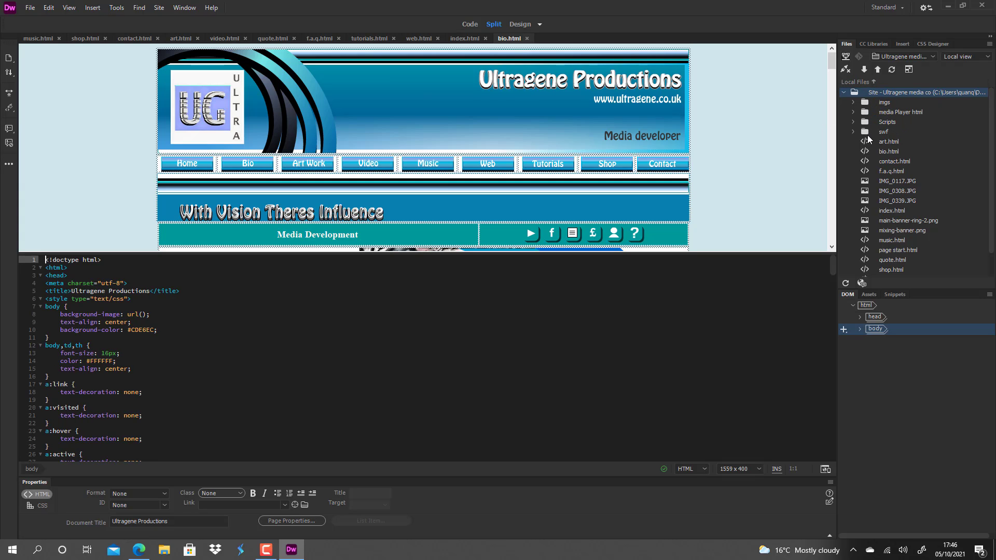
{"action": "scroll", "coordinate": [929, 249], "scroll_direction": "down", "scroll_amount": 1}
{"action": "scroll", "coordinate": [927, 249], "scroll_direction": "up", "scroll_amount": 1}
{"action": "scroll", "coordinate": [881, 254], "scroll_direction": "down", "scroll_amount": 1}
{"action": "scroll", "coordinate": [901, 263], "scroll_direction": "up", "scroll_amount": 1}
{"action": "scroll", "coordinate": [894, 165], "scroll_direction": "down", "scroll_amount": 1}
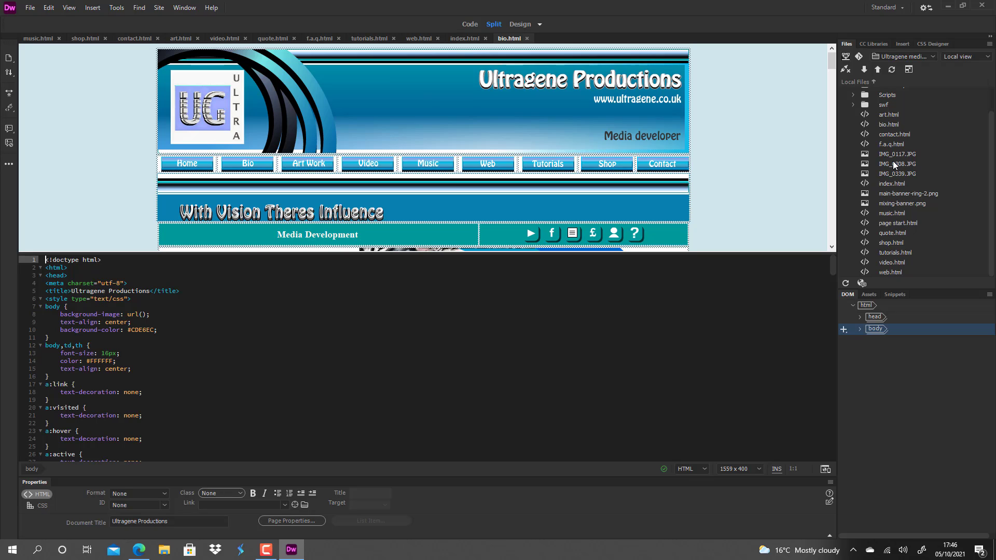
{"action": "scroll", "coordinate": [893, 165], "scroll_direction": "up", "scroll_amount": 1}
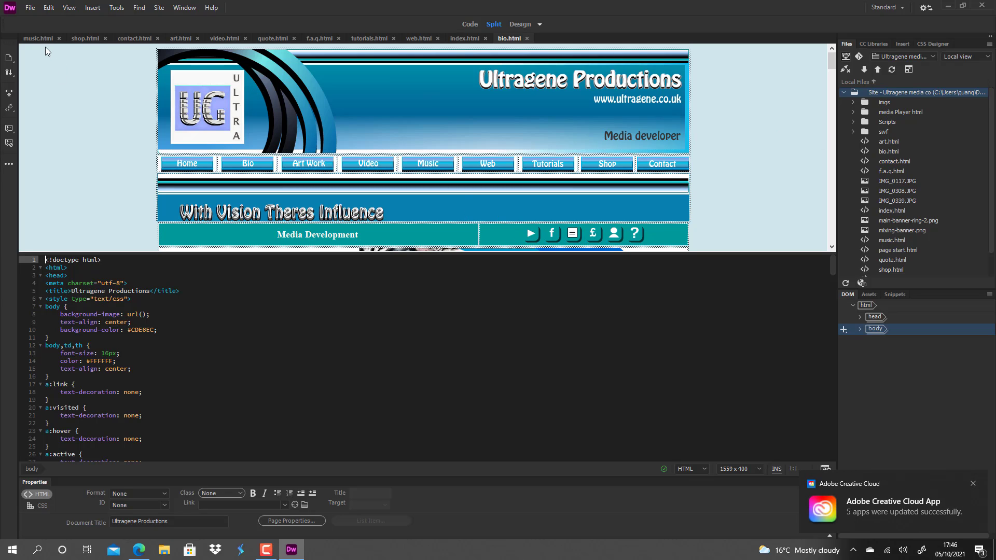
Step: Start inserting an image on the music.html page before the play mini icon in the Media Development row
{"action": "left_click", "coordinate": [35, 35]}
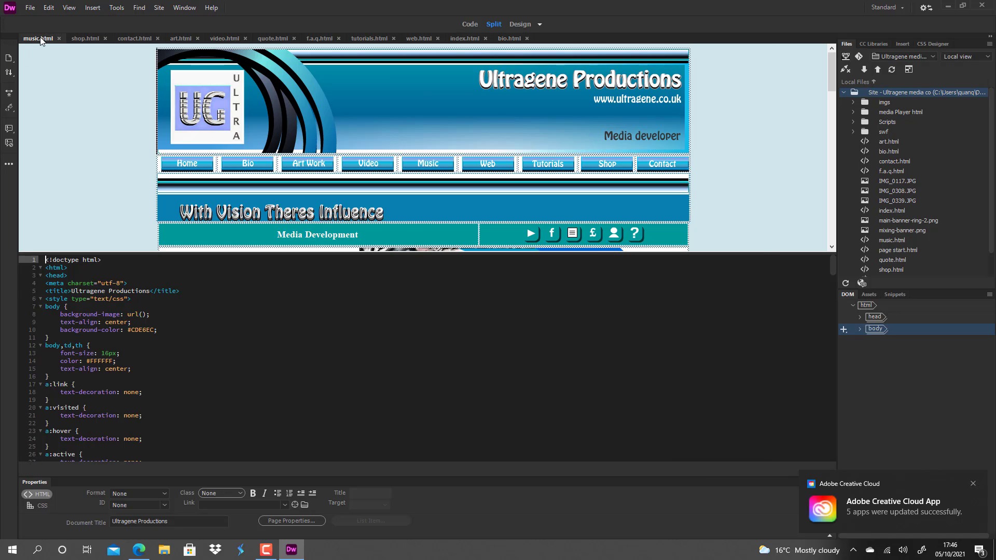
{"action": "left_click", "coordinate": [518, 235]}
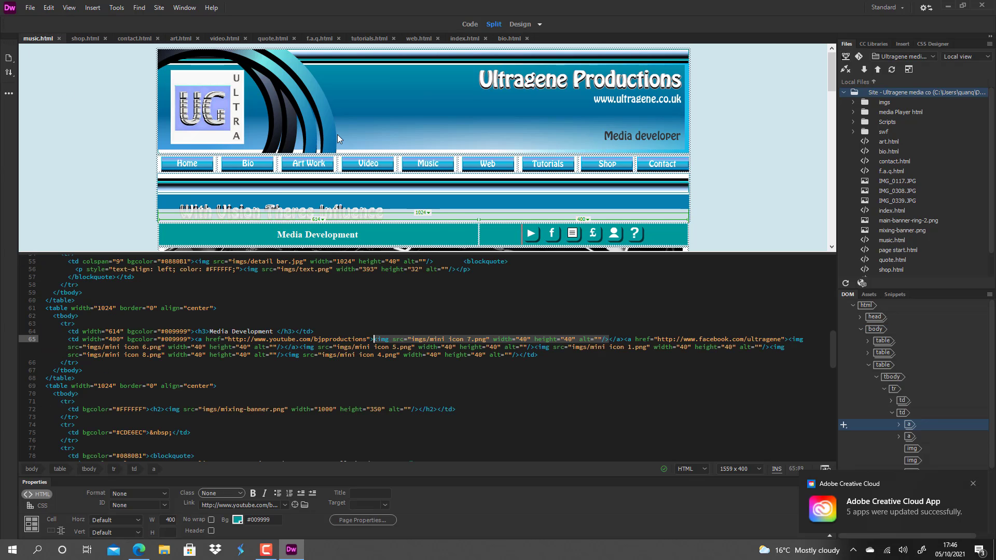
{"action": "left_click", "coordinate": [93, 8]}
{"action": "left_click", "coordinate": [122, 31]}
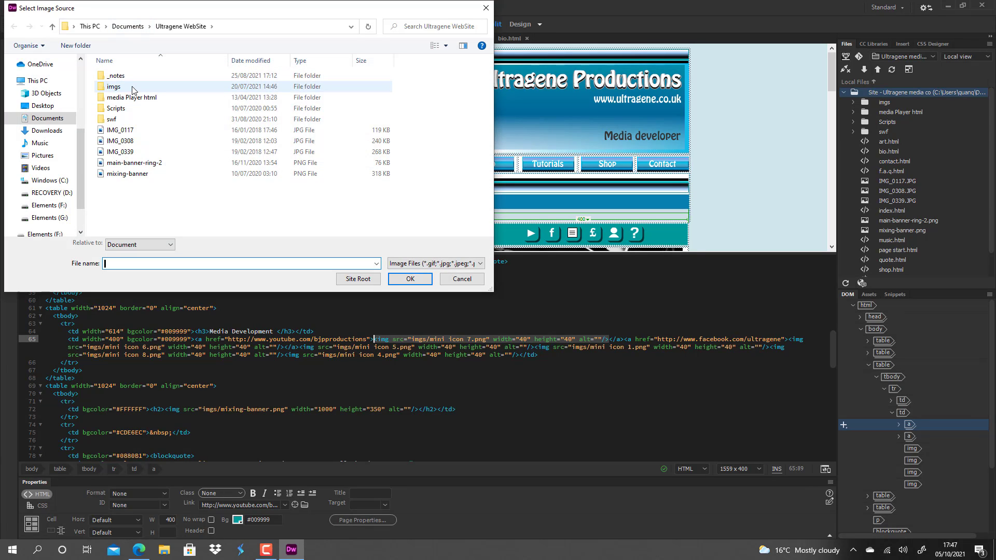
Step: Browse the image source location to the animate save files _ export folder in Documents
{"action": "left_click", "coordinate": [45, 119]}
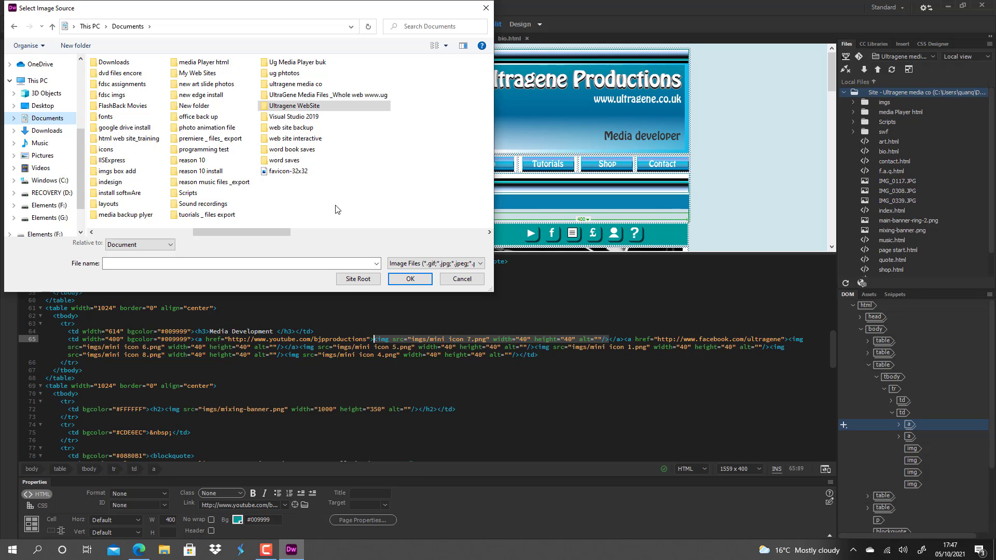
{"action": "scroll", "coordinate": [312, 210], "scroll_direction": "right", "scroll_amount": 2}
{"action": "scroll", "coordinate": [289, 211], "scroll_direction": "left", "scroll_amount": 3}
{"action": "scroll", "coordinate": [288, 211], "scroll_direction": "right", "scroll_amount": 3}
{"action": "scroll", "coordinate": [259, 207], "scroll_direction": "left", "scroll_amount": 1}
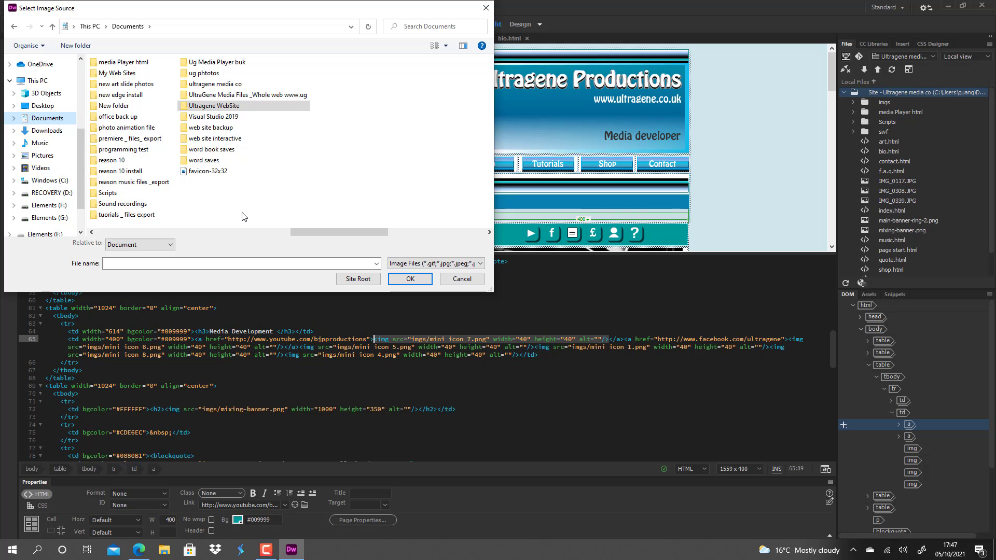
{"action": "scroll", "coordinate": [243, 216], "scroll_direction": "left", "scroll_amount": 1}
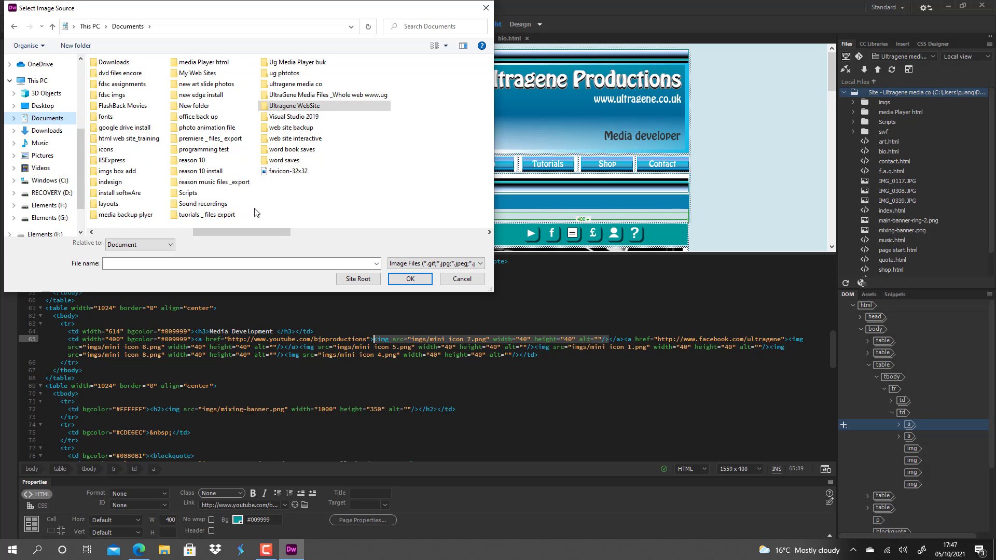
{"action": "scroll", "coordinate": [255, 213], "scroll_direction": "left", "scroll_amount": 1}
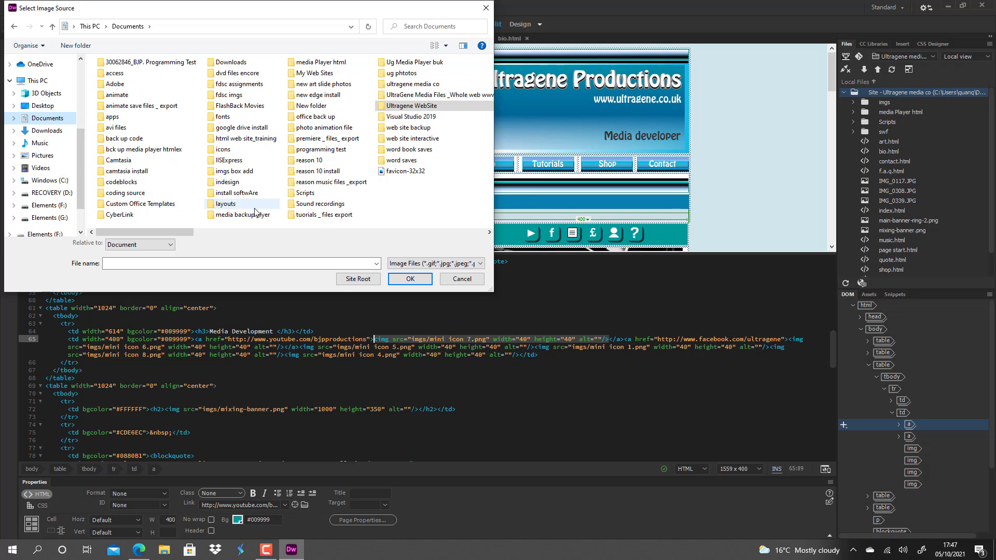
{"action": "double_click", "coordinate": [171, 106]}
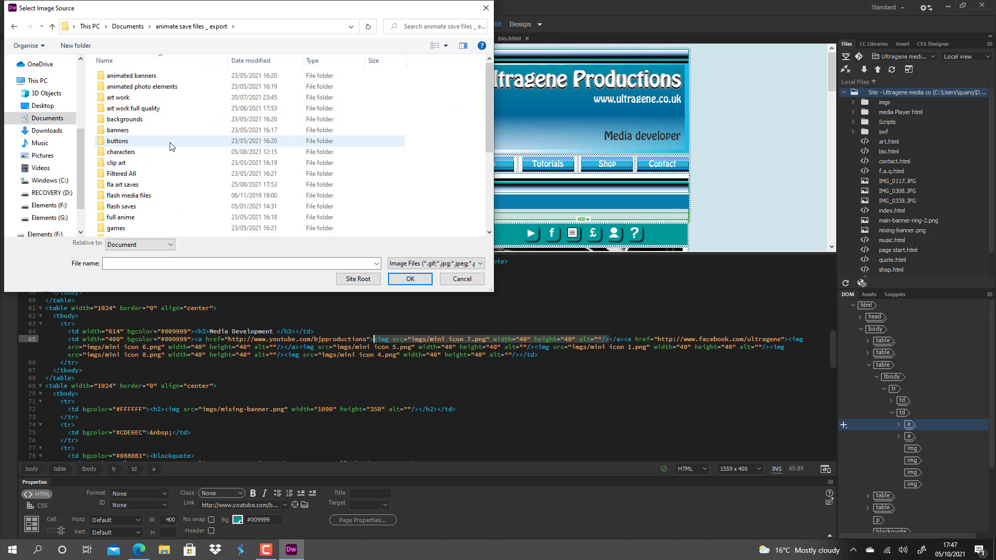
{"action": "scroll", "coordinate": [169, 140], "scroll_direction": "down", "scroll_amount": 4}
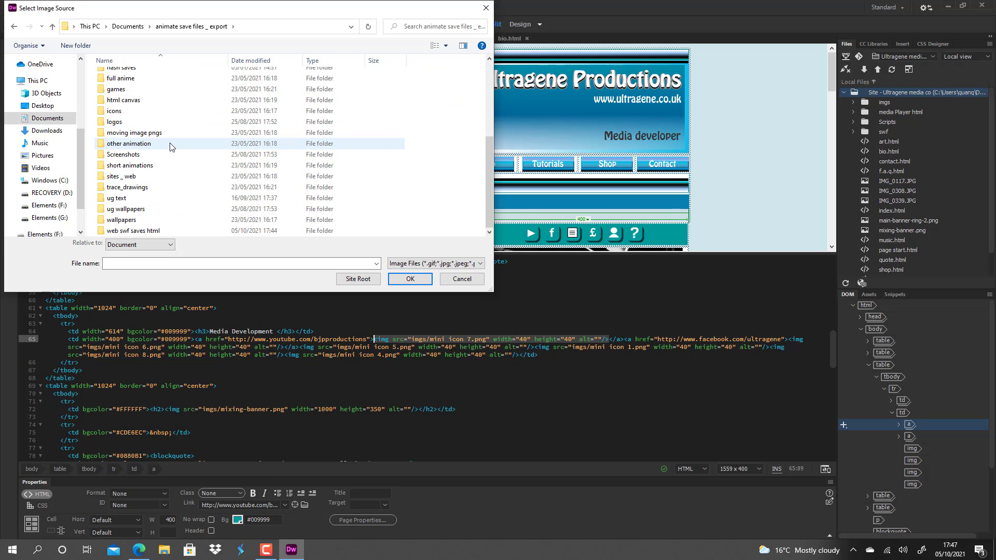
Step: Choose mini-icon-11-change-view-button from the icons logos folder inside web swf saves html as the image source
{"action": "double_click", "coordinate": [140, 111]}
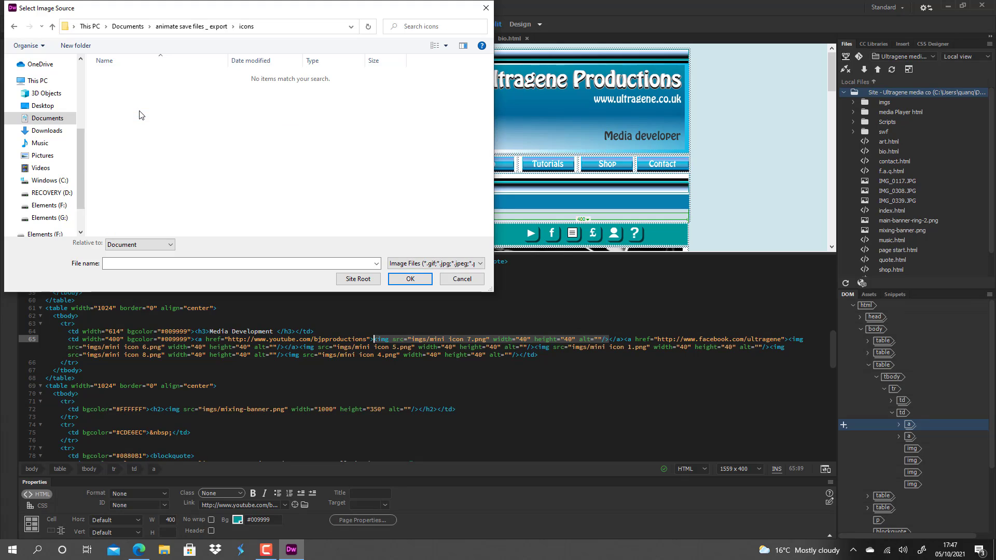
{"action": "left_click", "coordinate": [14, 29]}
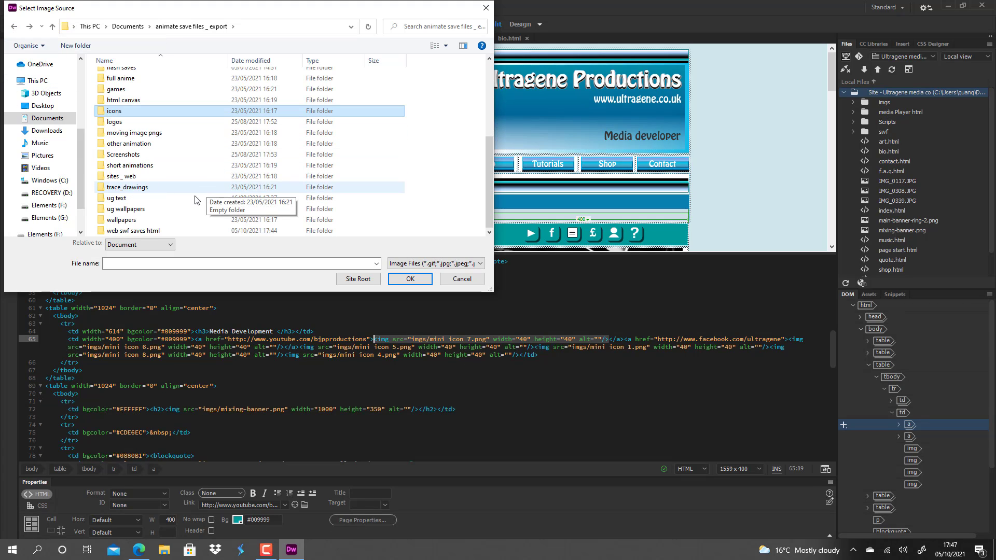
{"action": "double_click", "coordinate": [130, 230]}
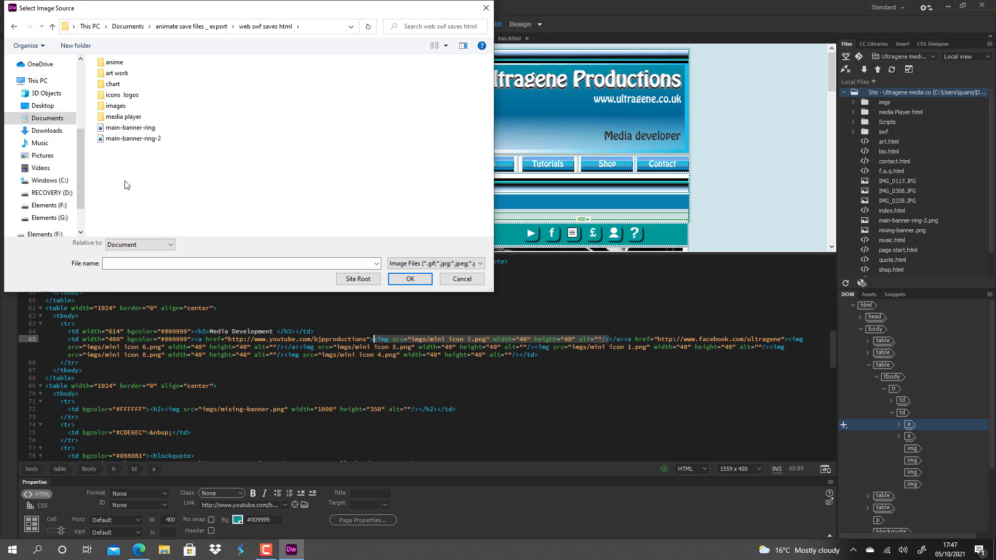
{"action": "left_click", "coordinate": [126, 96]}
{"action": "double_click", "coordinate": [126, 99]}
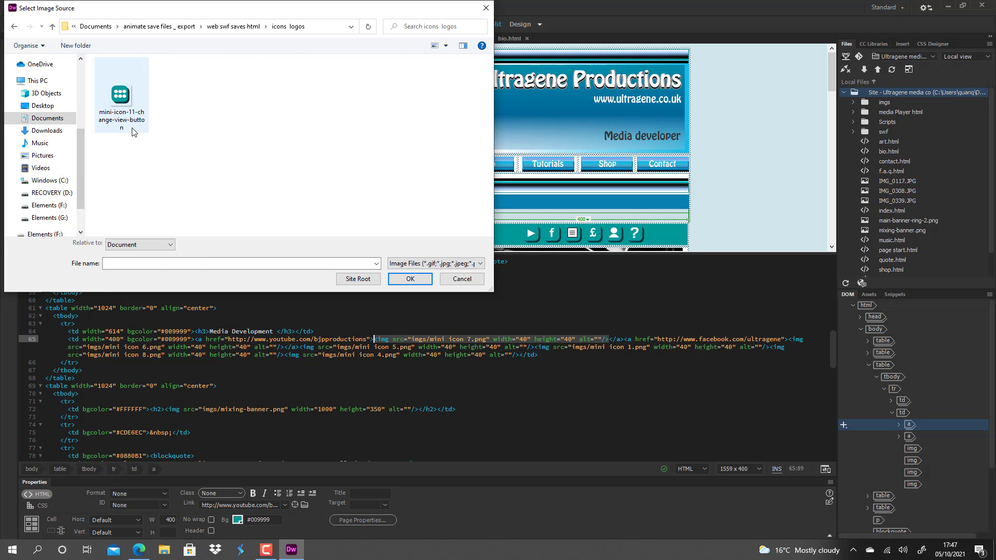
{"action": "left_click", "coordinate": [127, 105]}
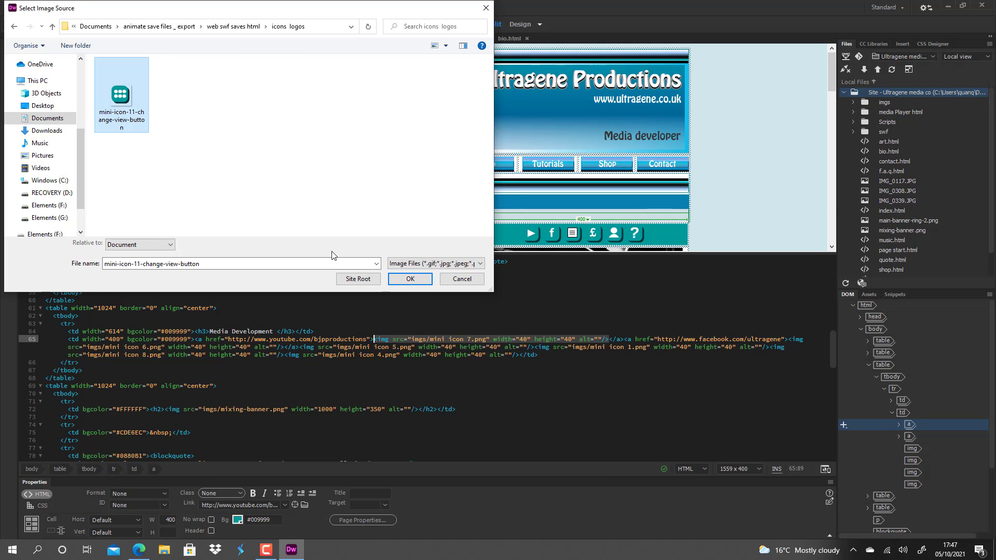
{"action": "left_click", "coordinate": [403, 278]}
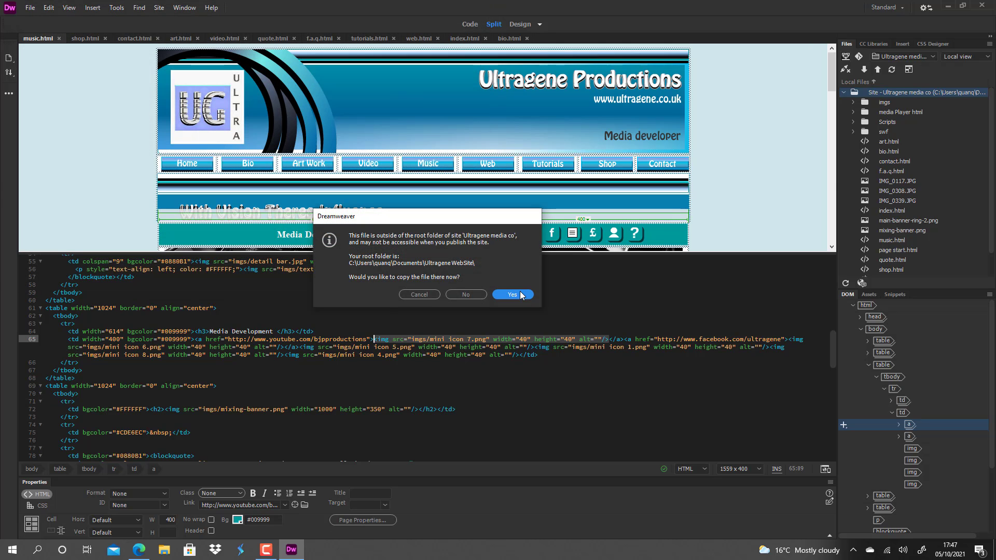
Step: Copy the icon file into the imgs folder of the Ultragene WebSite root, keeping its file name
{"action": "left_click", "coordinate": [514, 295]}
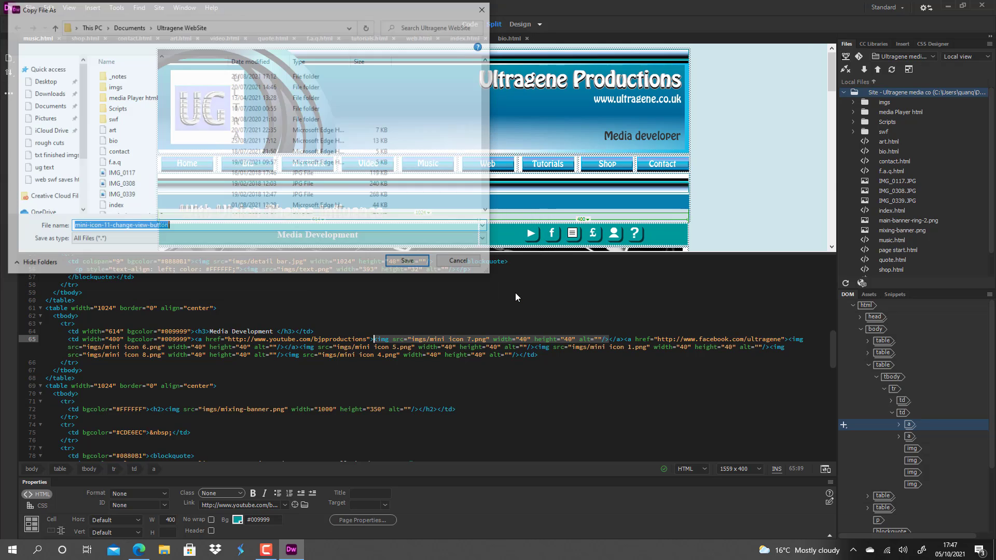
{"action": "left_click", "coordinate": [126, 88]}
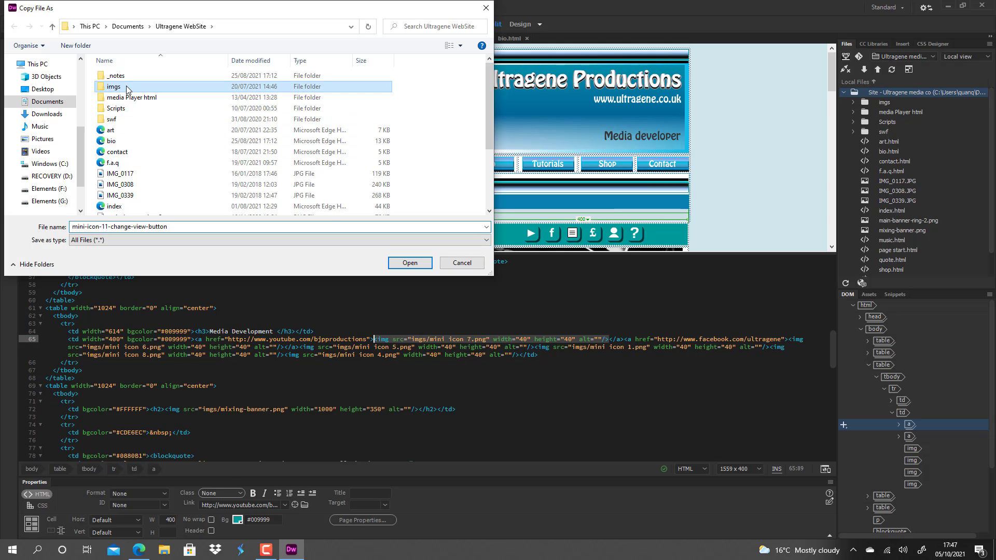
{"action": "double_click", "coordinate": [127, 88]}
{"action": "scroll", "coordinate": [238, 157], "scroll_direction": "down", "scroll_amount": 5}
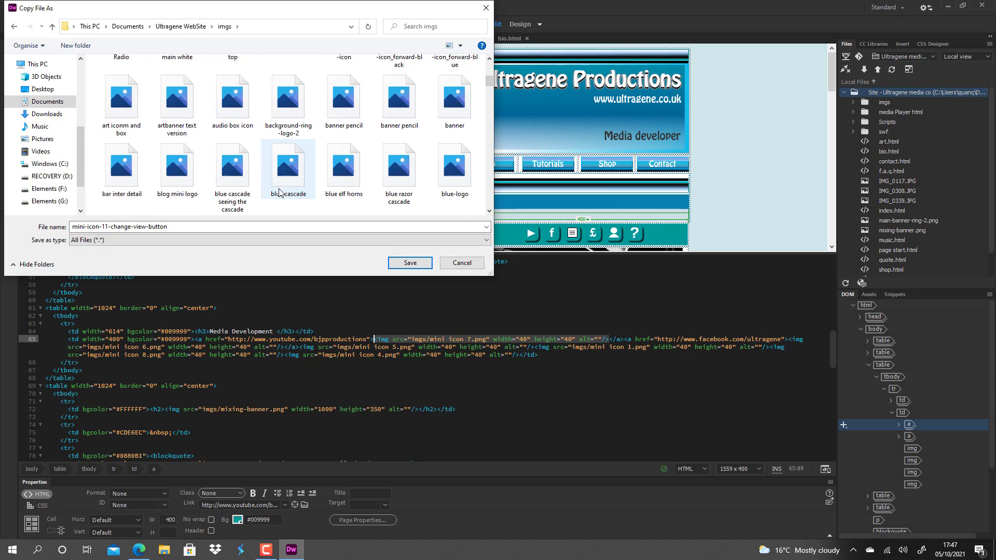
{"action": "scroll", "coordinate": [282, 192], "scroll_direction": "down", "scroll_amount": 12}
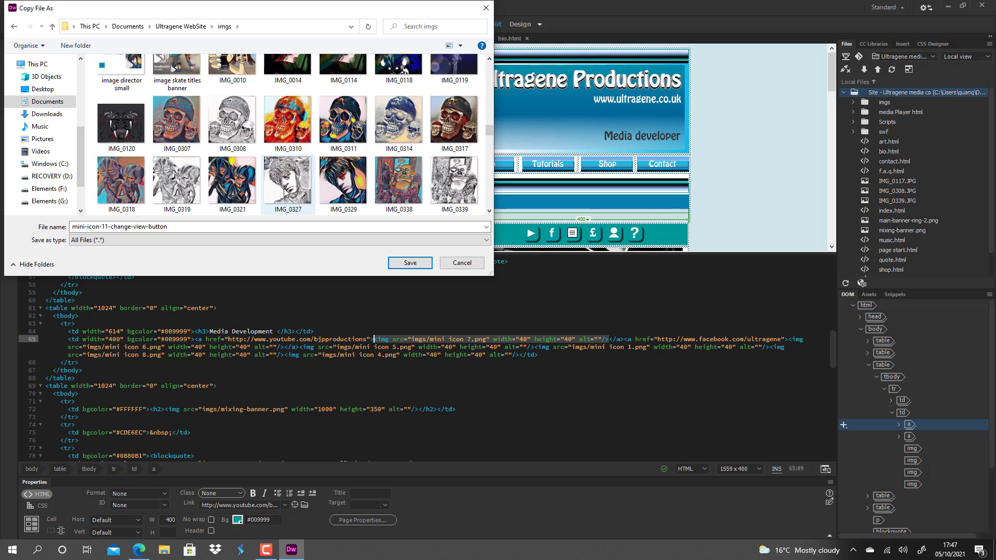
{"action": "scroll", "coordinate": [285, 190], "scroll_direction": "down", "scroll_amount": 15}
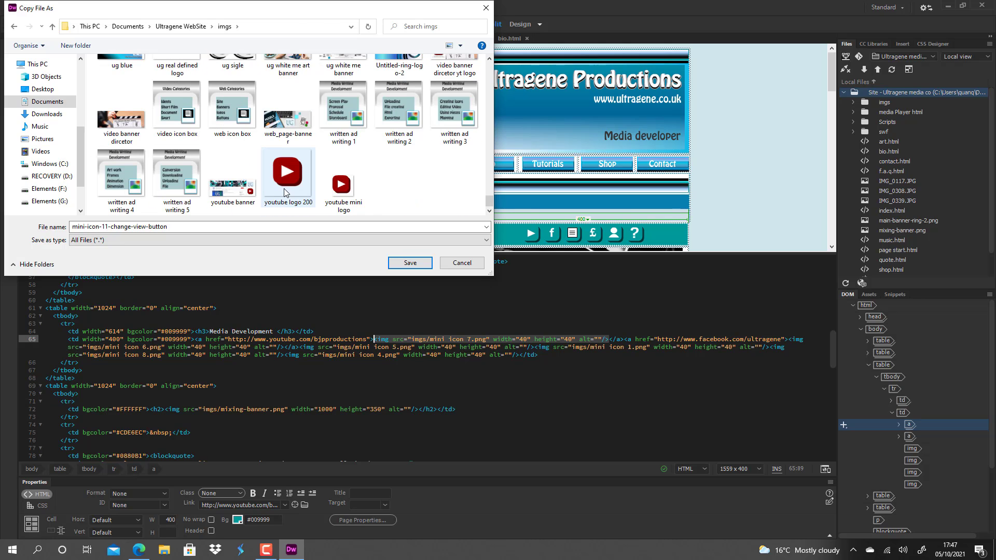
{"action": "left_click", "coordinate": [410, 263]}
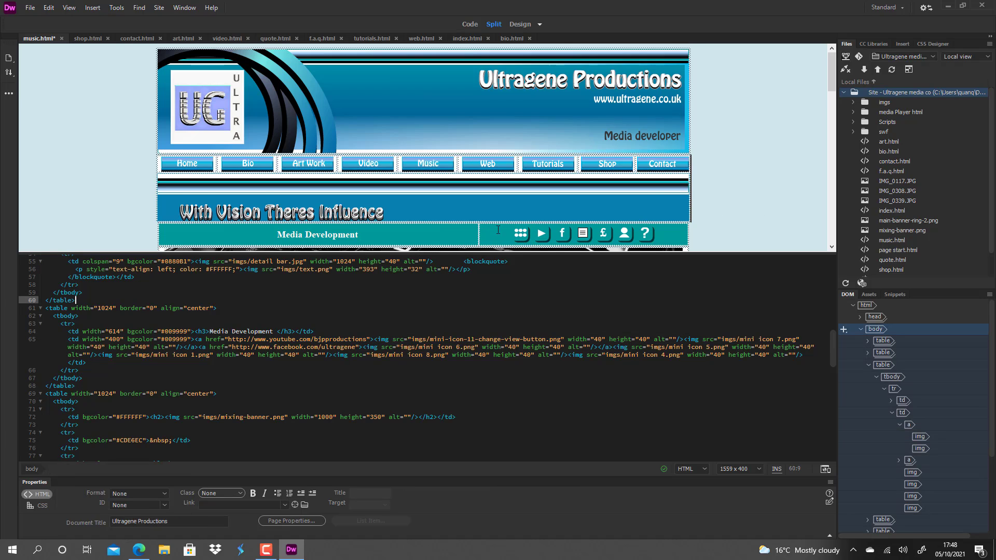
Step: Copy the inserted change-view icon in the Media Development row and save music.html
{"action": "scroll", "coordinate": [497, 228], "scroll_direction": "down", "scroll_amount": 2}
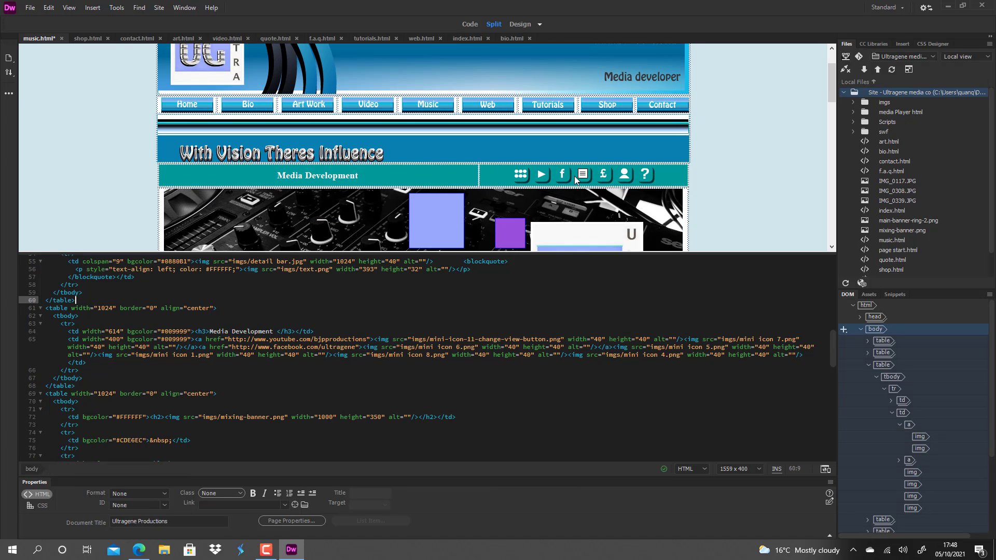
{"action": "left_click", "coordinate": [522, 175]}
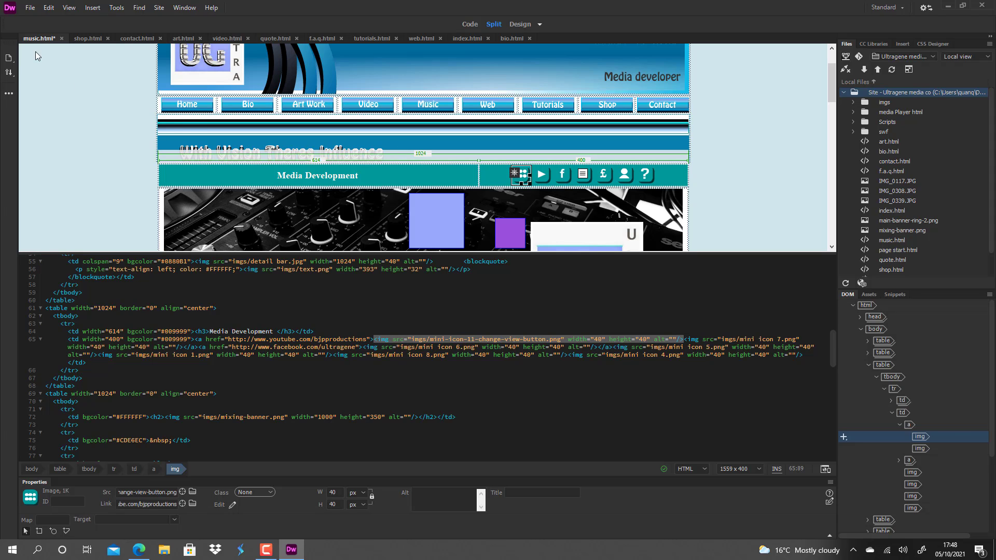
{"action": "left_click", "coordinate": [31, 8]}
{"action": "left_click", "coordinate": [54, 76]}
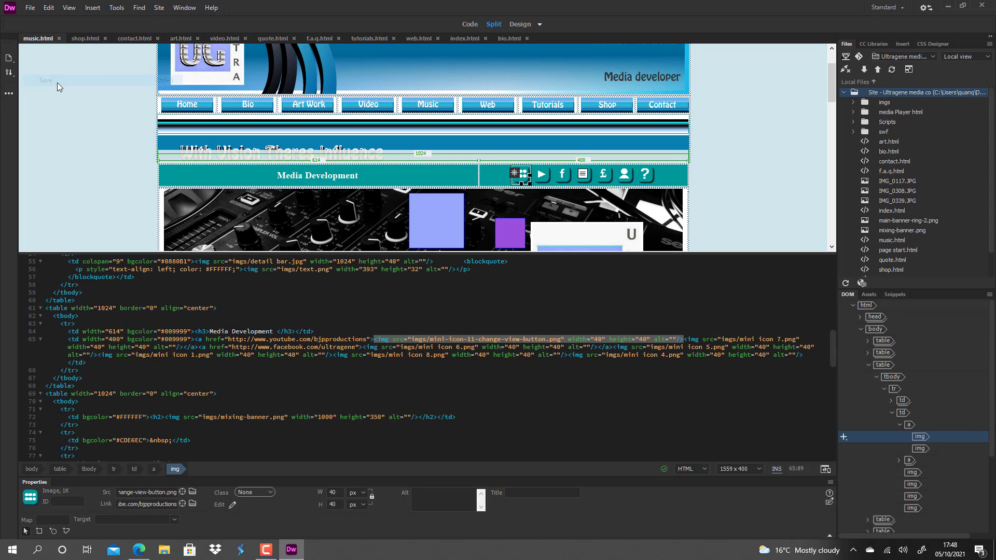
Step: Paste the change-view icon before the play mini icon on shop.html and save the page
{"action": "left_click", "coordinate": [86, 39]}
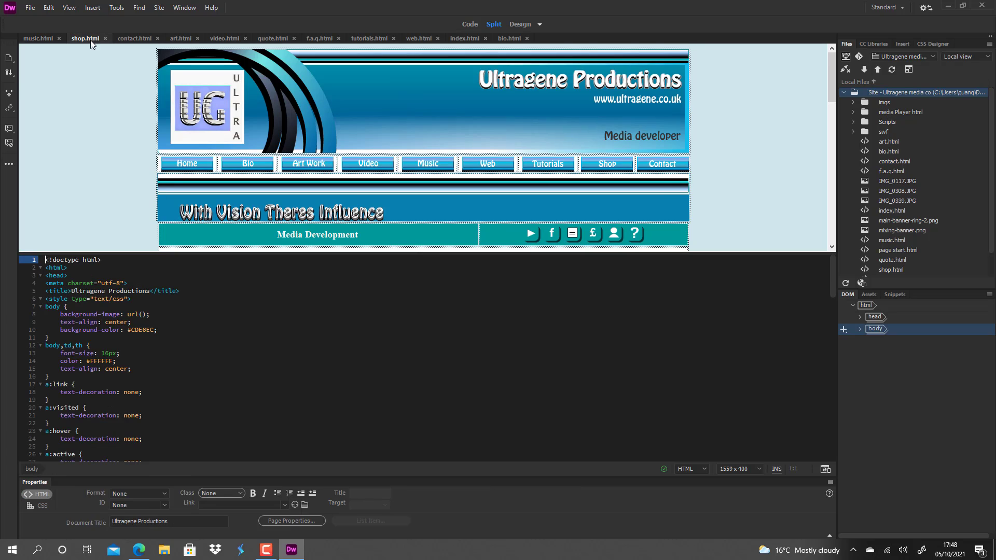
{"action": "left_click", "coordinate": [521, 229]}
{"action": "key", "text": "ctrl+v"}
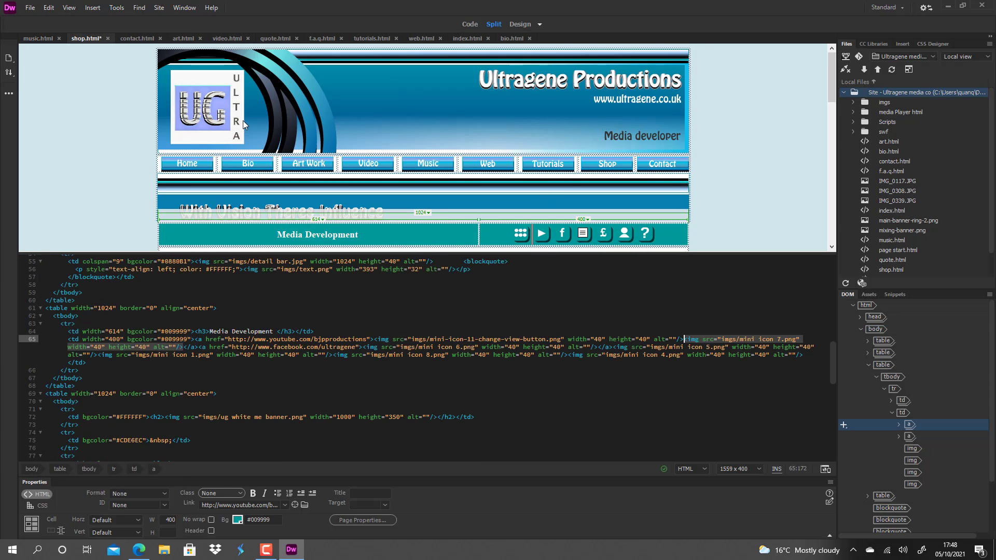
{"action": "left_click", "coordinate": [30, 7]}
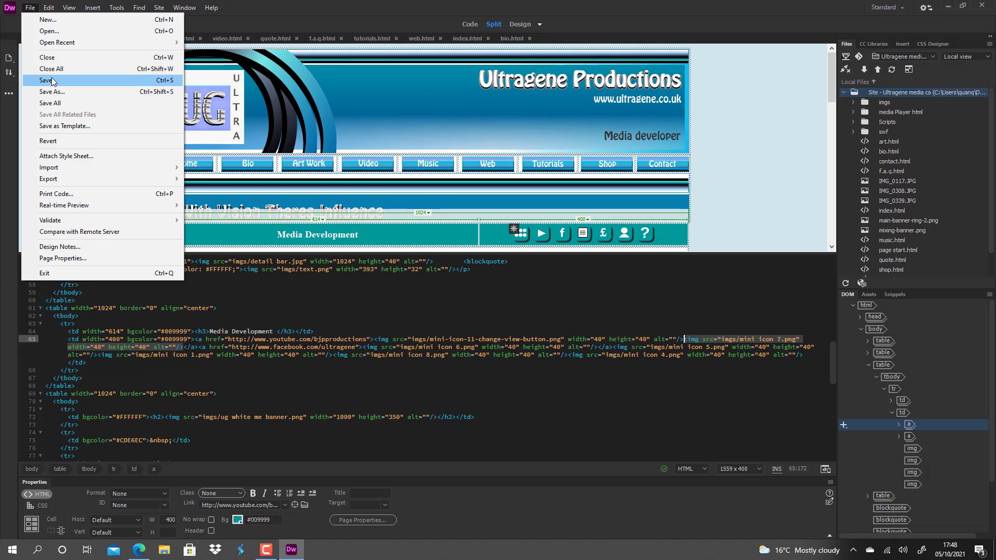
{"action": "left_click", "coordinate": [52, 81]}
Step: Paste the change-view icon before the play mini icon on contact.html and save the page
{"action": "left_click", "coordinate": [138, 39]}
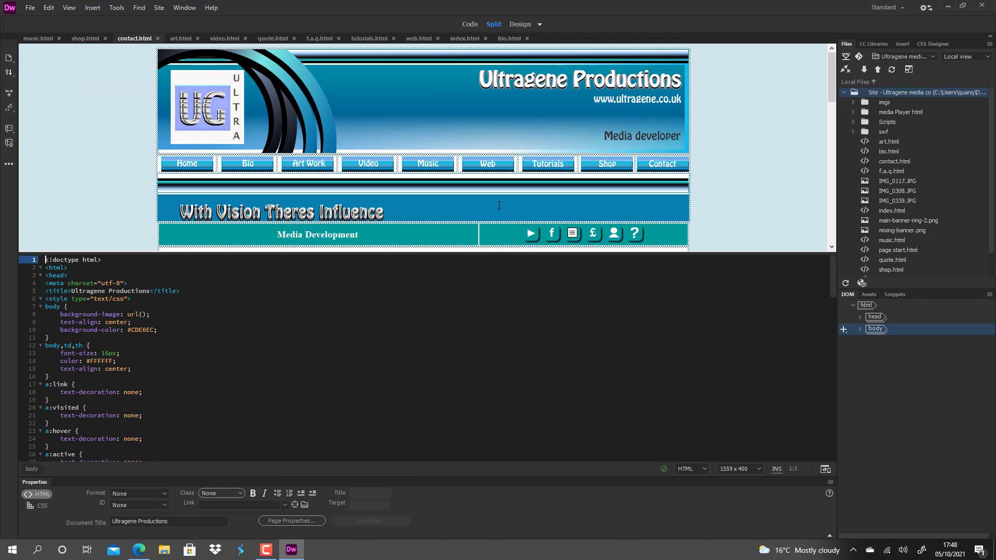
{"action": "left_click", "coordinate": [526, 238]}
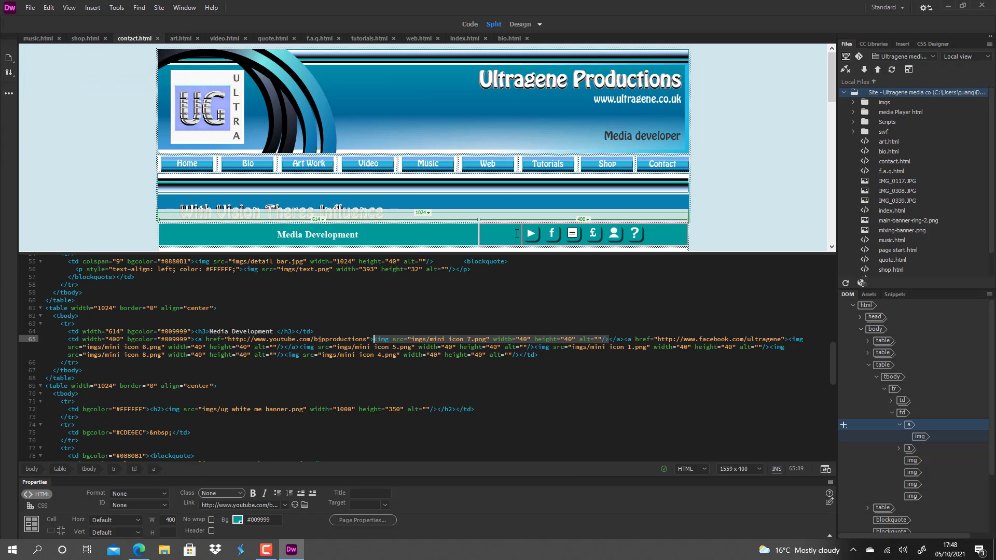
{"action": "type", "text": "<img src=\"imgs/mini-icon-11-change-view-button.png\" width=\"40\" height=\"40\" alt=\"\"/>"}
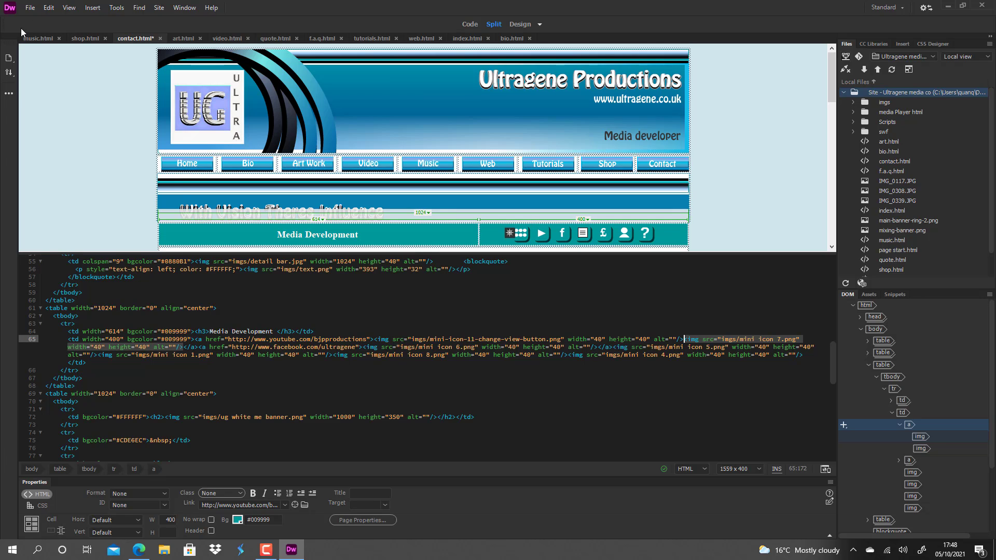
{"action": "left_click", "coordinate": [30, 8]}
{"action": "left_click", "coordinate": [176, 77]}
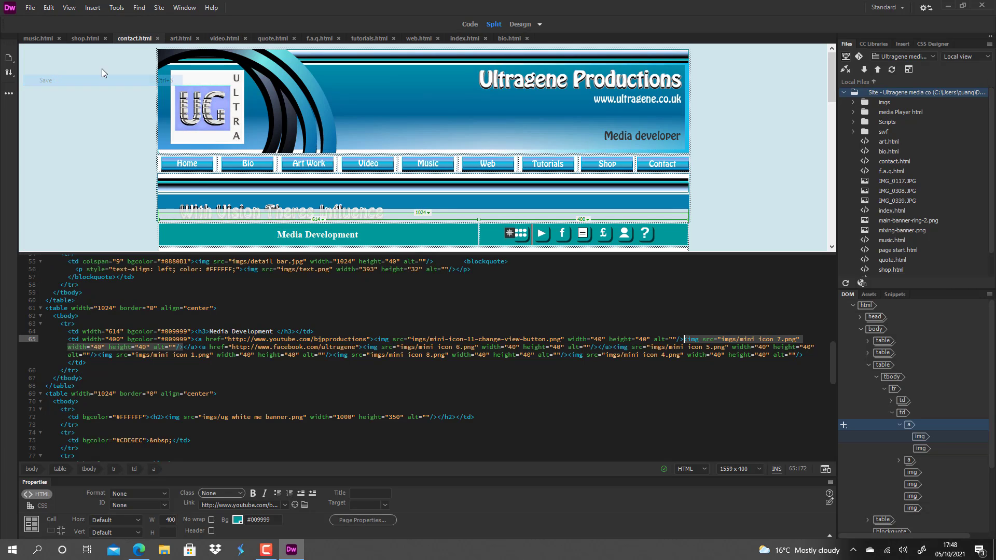
Step: Paste the change-view icon before the play mini icon on art.html and save the page
{"action": "left_click", "coordinate": [182, 40]}
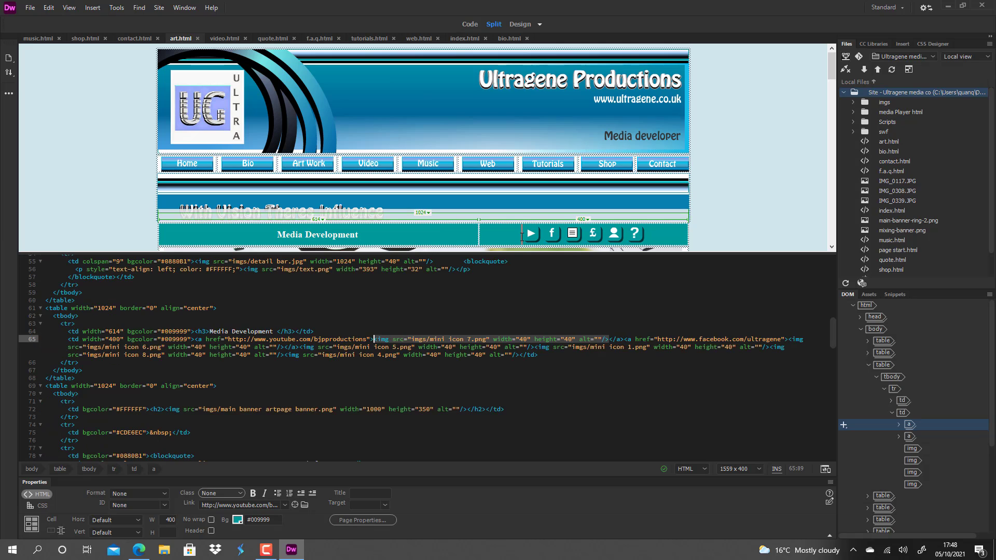
{"action": "type", "text": "<img src=\"imgs/mini-icon-11-change-view-button.png\" width=\"40\" height=\"40\" alt=\"\"/>"}
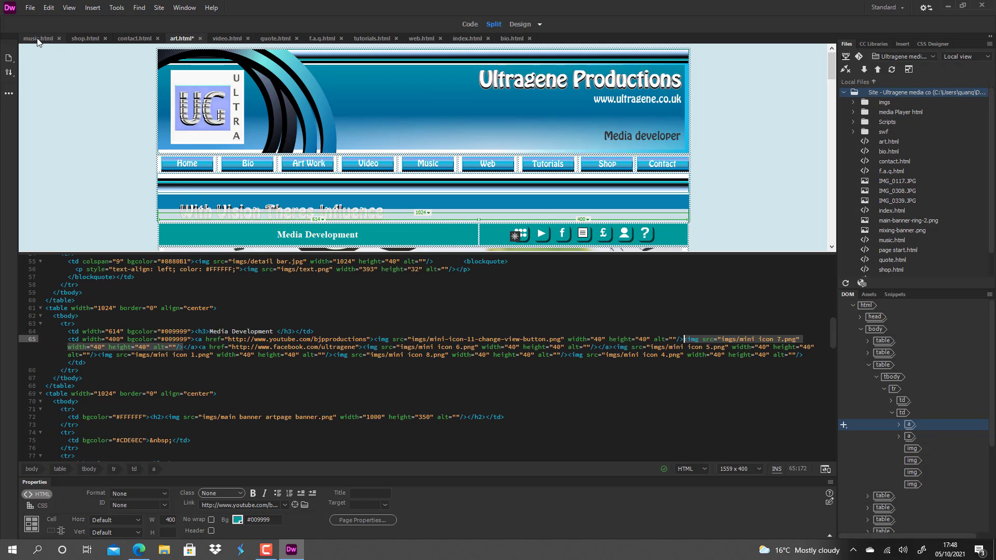
{"action": "left_click", "coordinate": [32, 8]}
{"action": "left_click", "coordinate": [54, 81]}
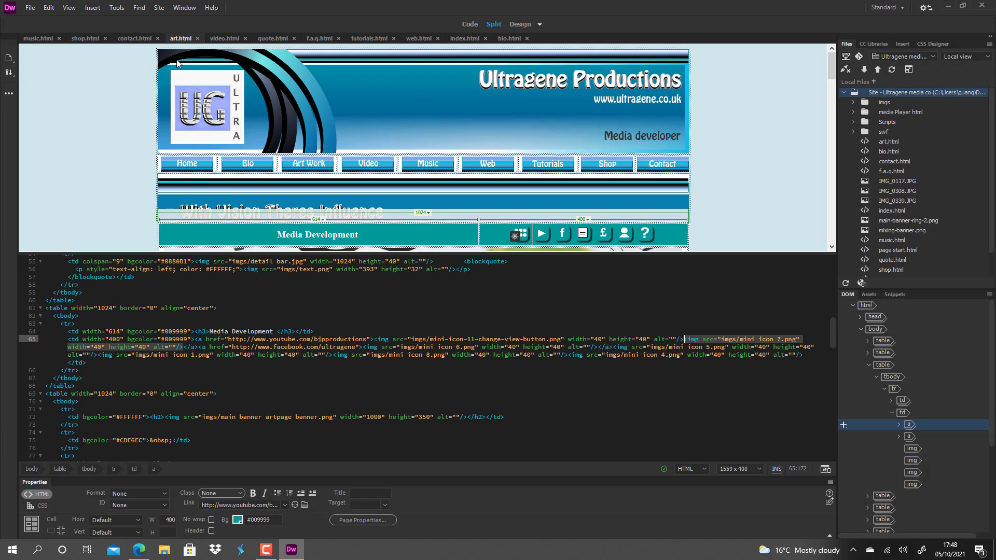
Step: Paste the change-view icon before the play mini icon on video.html and save the page
{"action": "left_click", "coordinate": [219, 40]}
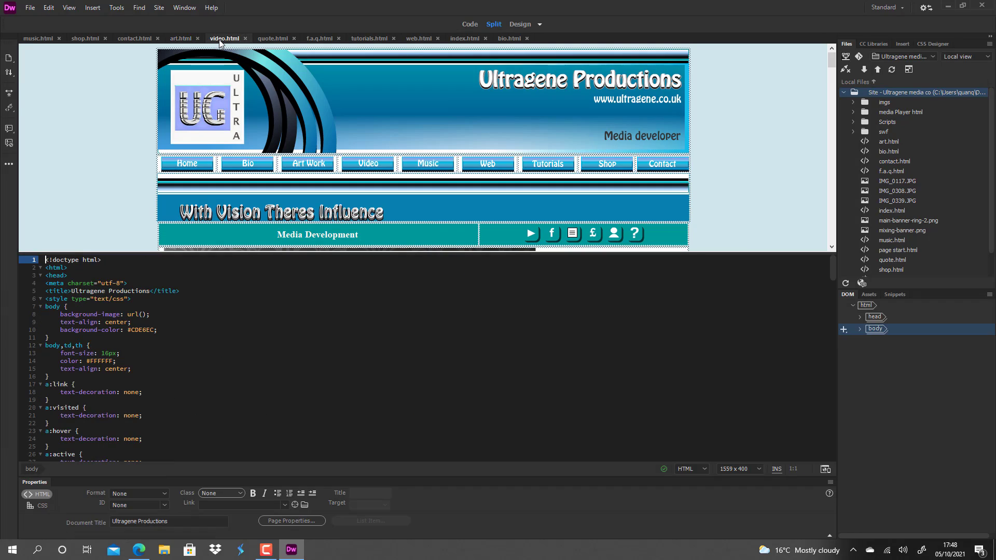
{"action": "left_click", "coordinate": [516, 232]}
{"action": "type", "text": "<img src=\"imgs/mini-icon-11-change-view-button.png\" width=\"40\" height=\"40\" alt=\"\"/>"}
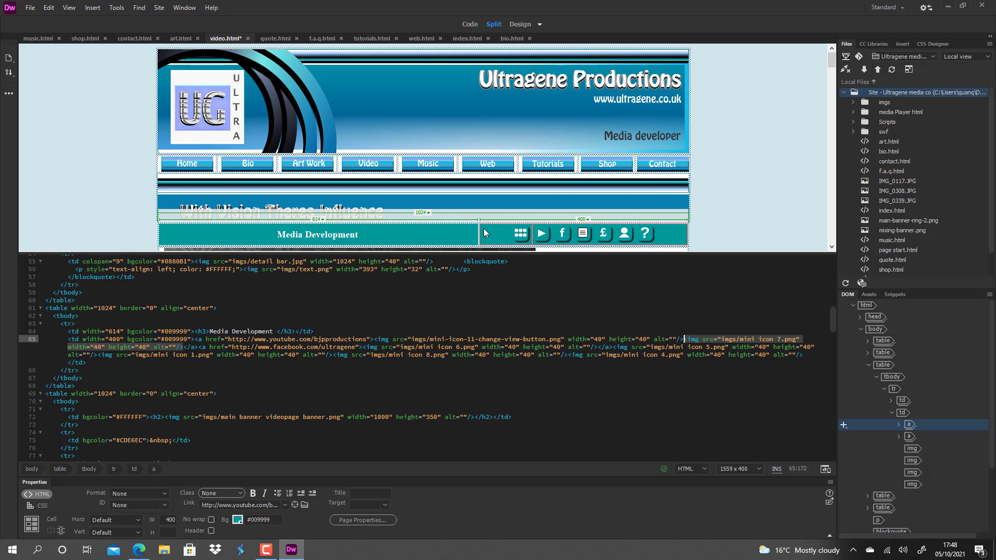
{"action": "left_click", "coordinate": [30, 8]}
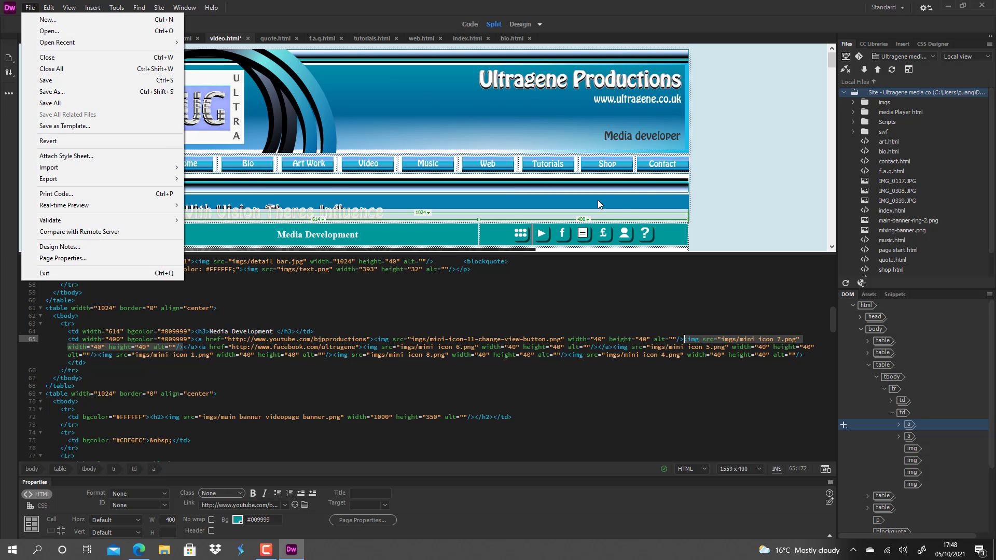
{"action": "left_click", "coordinate": [79, 80]}
Step: Paste the change-view icon before the play mini icon on quote.html and save the page
{"action": "left_click", "coordinate": [271, 39]}
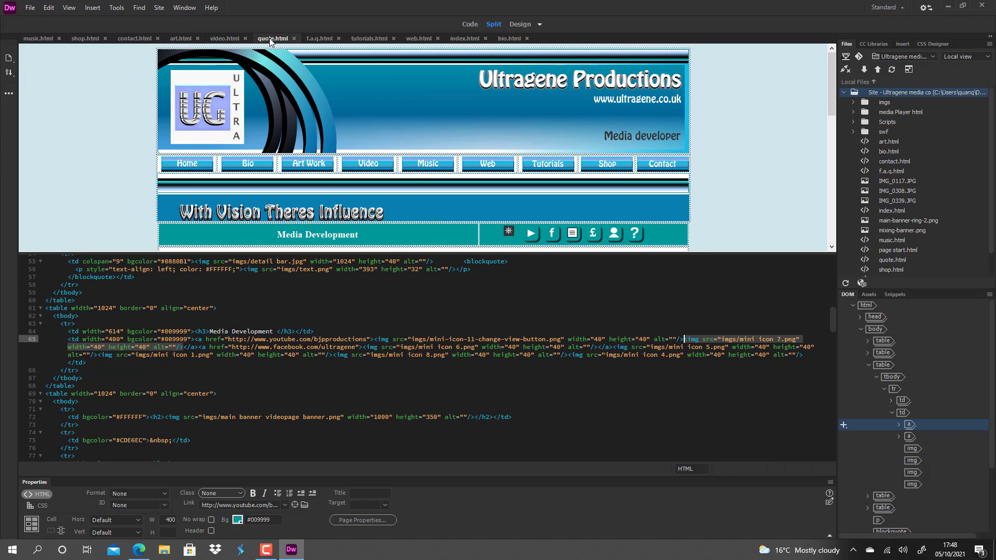
{"action": "left_click", "coordinate": [521, 233]}
{"action": "key", "text": "ctrl+v"}
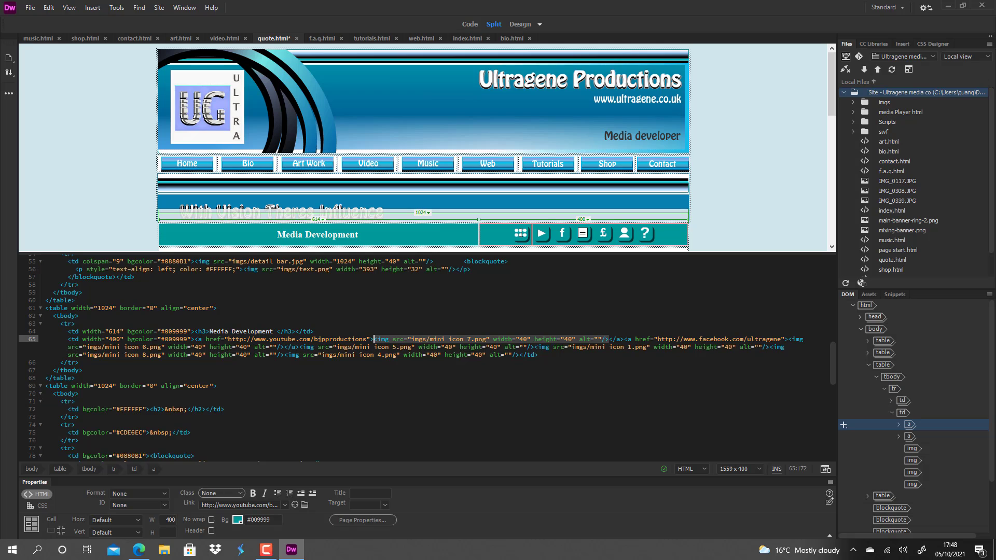
{"action": "left_click", "coordinate": [30, 8]}
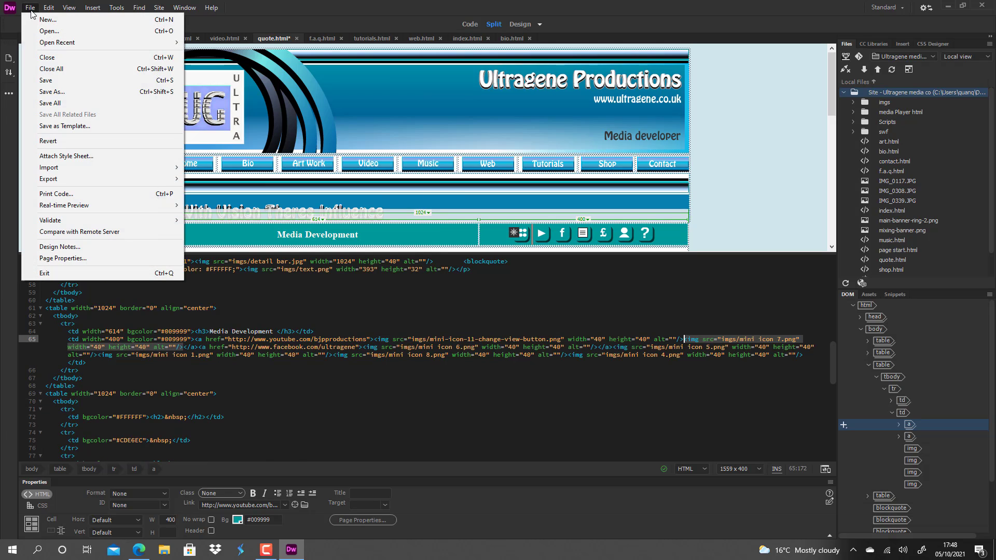
{"action": "left_click", "coordinate": [54, 78]}
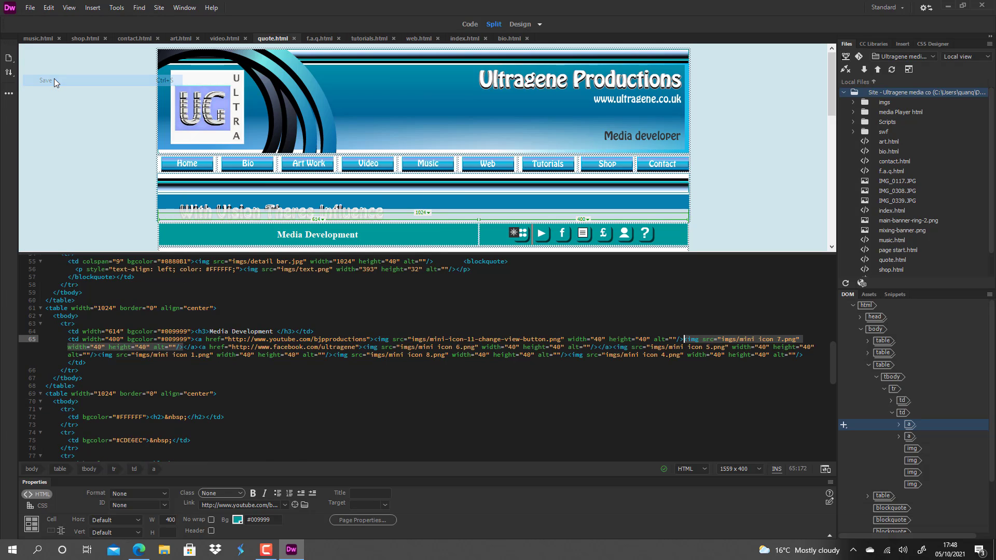
Step: Paste the change-view icon before the play mini icon on f.a.q.html and save the page
{"action": "left_click", "coordinate": [320, 38]}
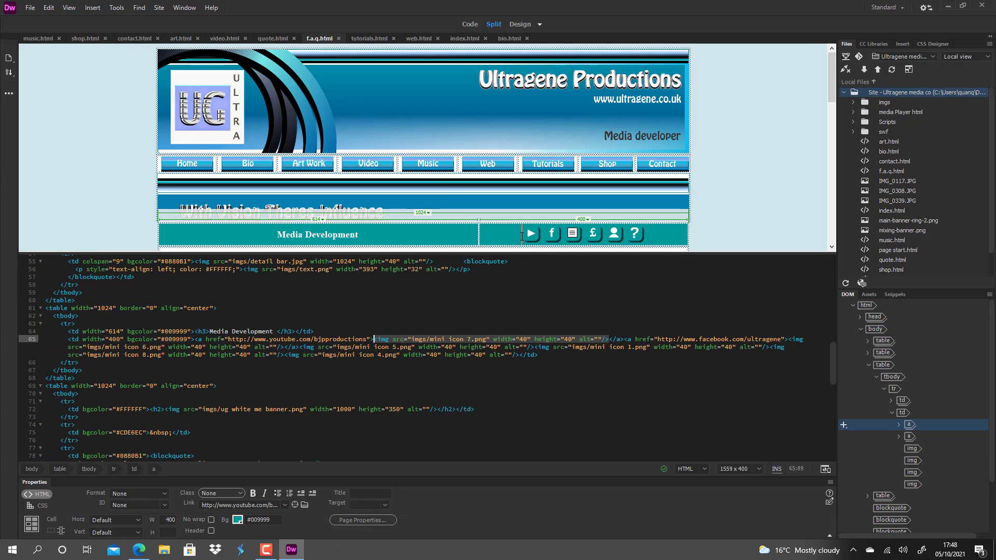
{"action": "type", "text": "<img src=\"imgs/mini-icon-11-change-view-button.png\" width=\"40\" height=\"40\" alt=\"\"/>"}
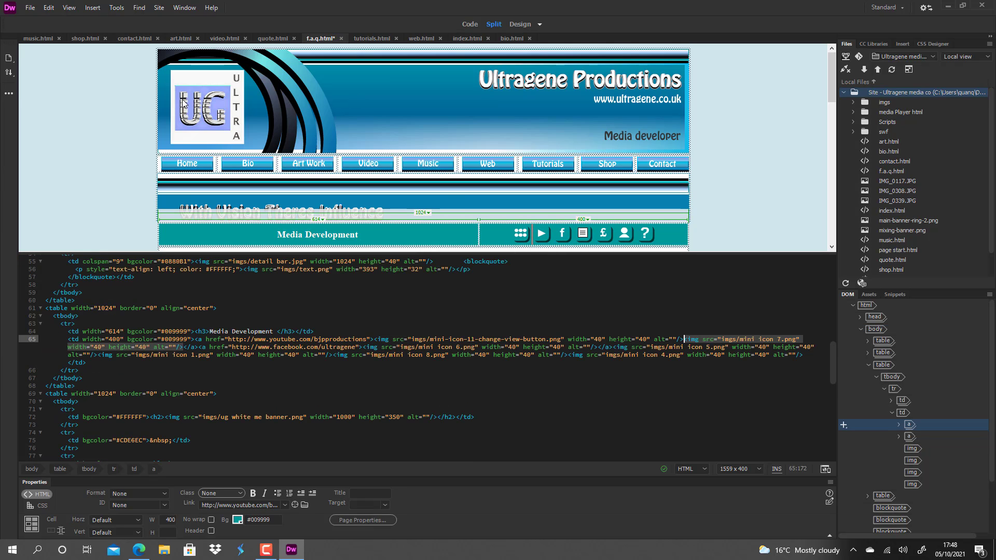
{"action": "left_click", "coordinate": [31, 8]}
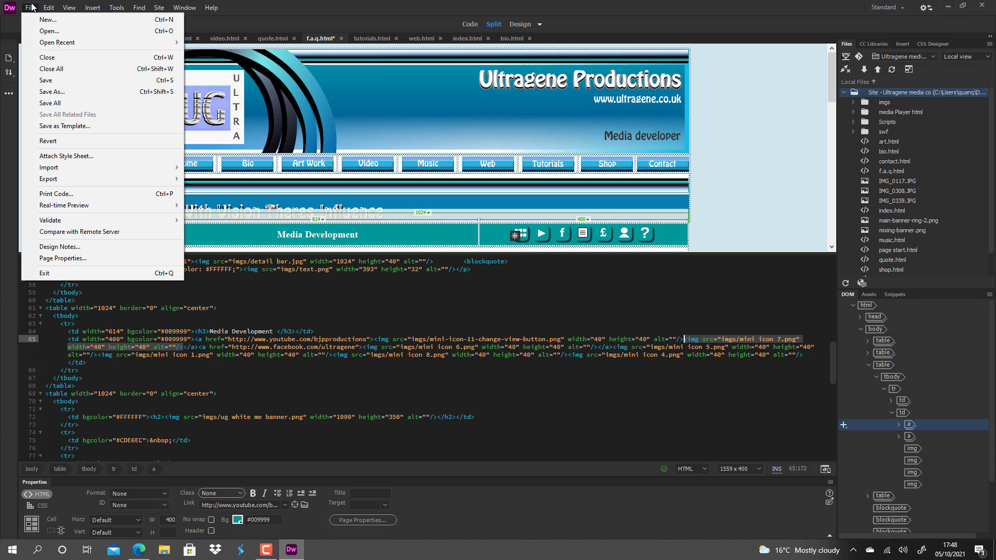
{"action": "left_click", "coordinate": [55, 81]}
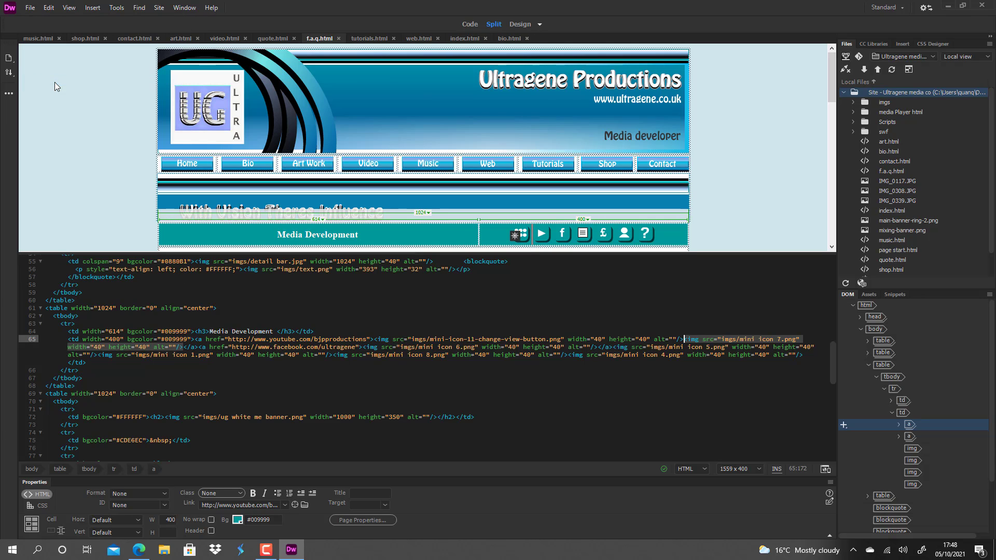
Step: Paste the change-view icon before the play mini icon on tutorials.html and save the page
{"action": "left_click", "coordinate": [369, 38]}
{"action": "left_click", "coordinate": [519, 238]}
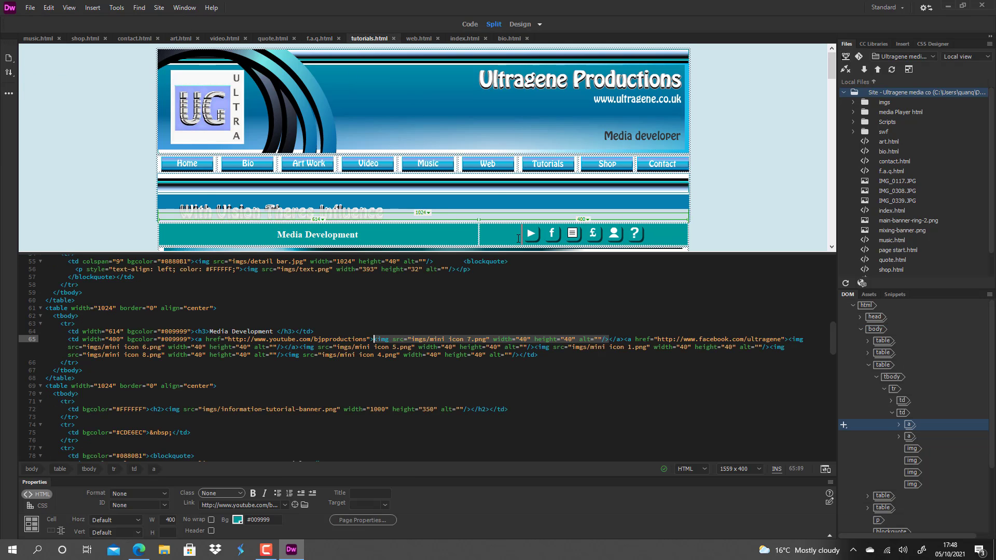
{"action": "key", "text": "ctrl+v"}
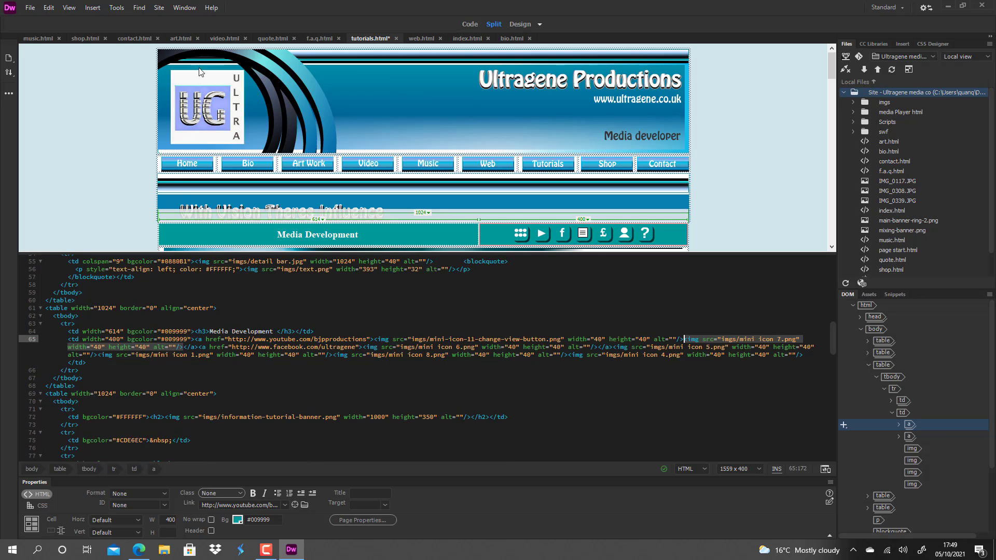
{"action": "left_click", "coordinate": [30, 7]}
{"action": "left_click", "coordinate": [56, 81]}
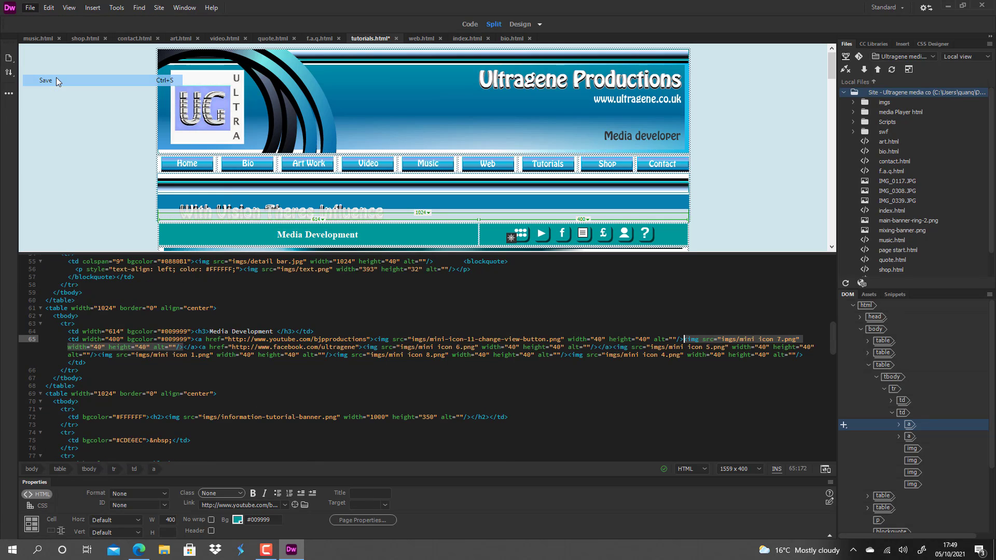
Step: Paste the change-view icon before the play mini icon on web.html and save the page
{"action": "left_click", "coordinate": [417, 38]}
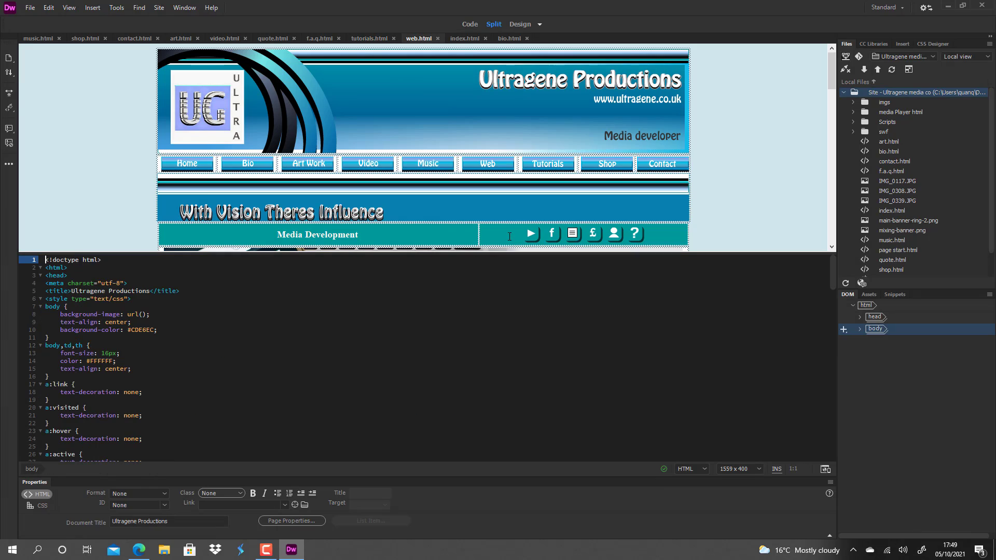
{"action": "left_click", "coordinate": [522, 227]}
{"action": "key", "text": "ctrl+v"}
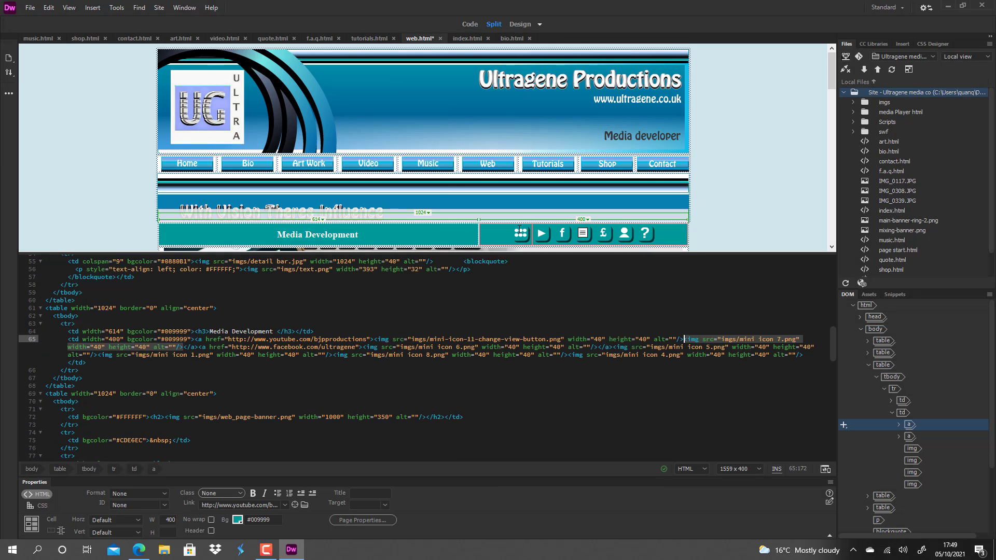
{"action": "left_click", "coordinate": [30, 8]}
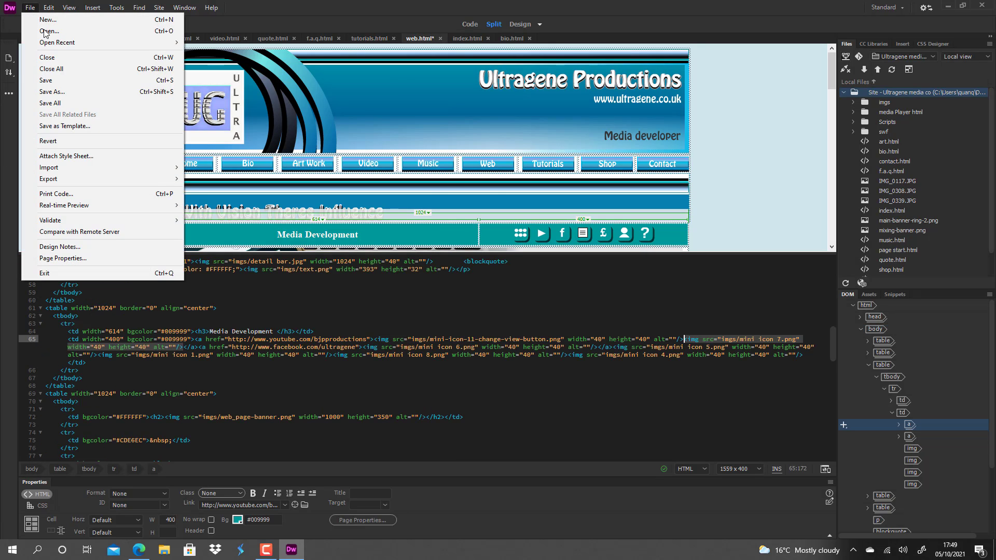
{"action": "left_click", "coordinate": [50, 80]}
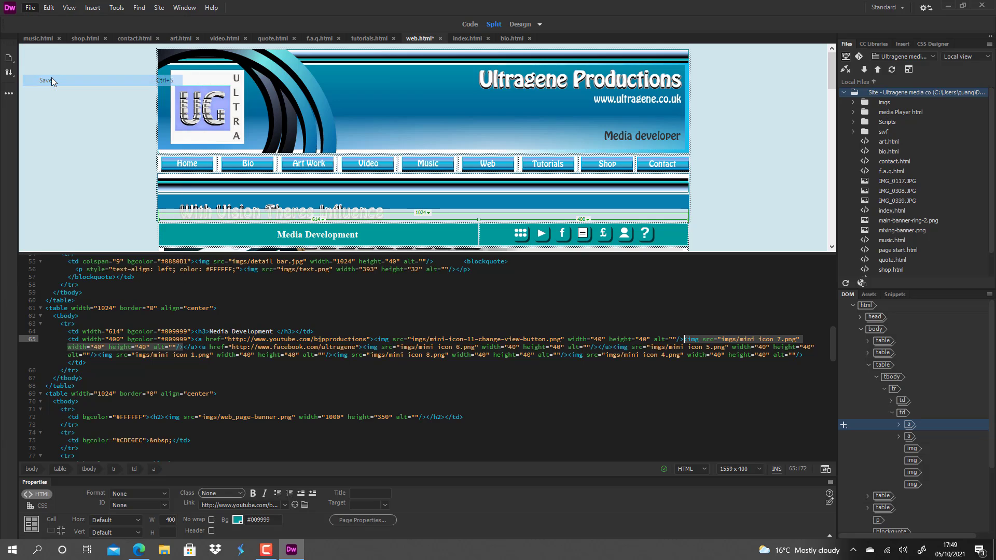
Step: Paste the change-view icon before the play mini icon on index.html and save the page
{"action": "left_click", "coordinate": [463, 38]}
{"action": "scroll", "coordinate": [541, 209], "scroll_direction": "down", "scroll_amount": 1}
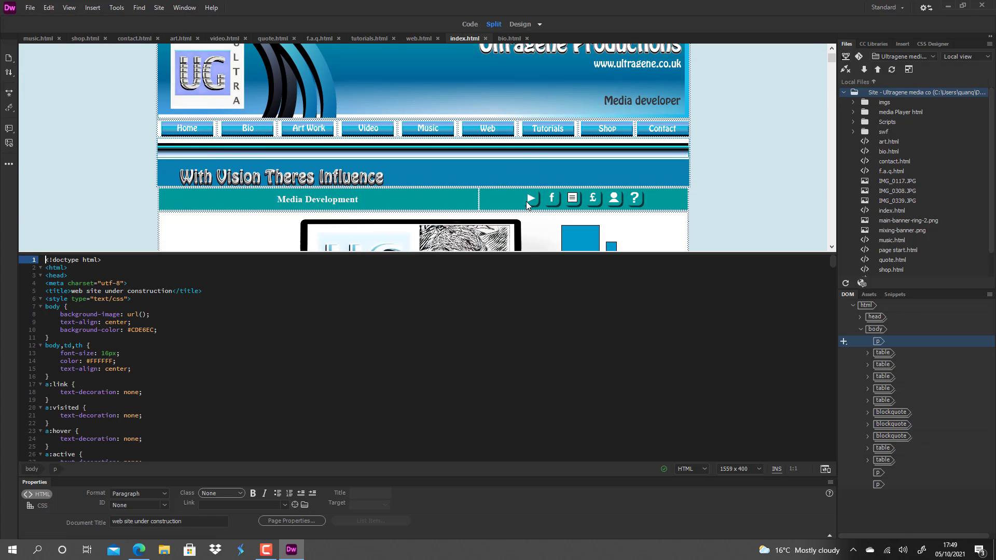
{"action": "left_click", "coordinate": [521, 199]}
{"action": "key", "text": "ctrl+v"}
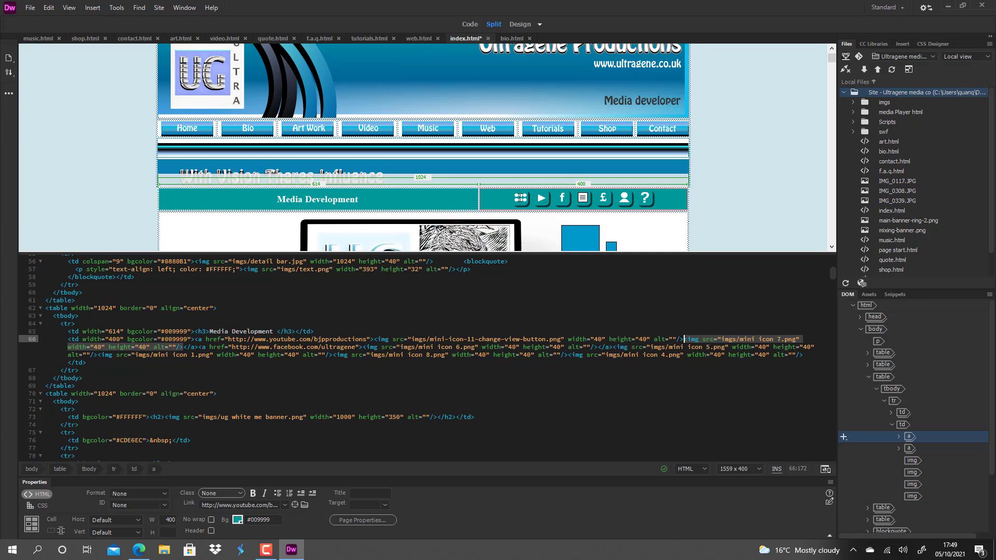
{"action": "left_click", "coordinate": [30, 8]}
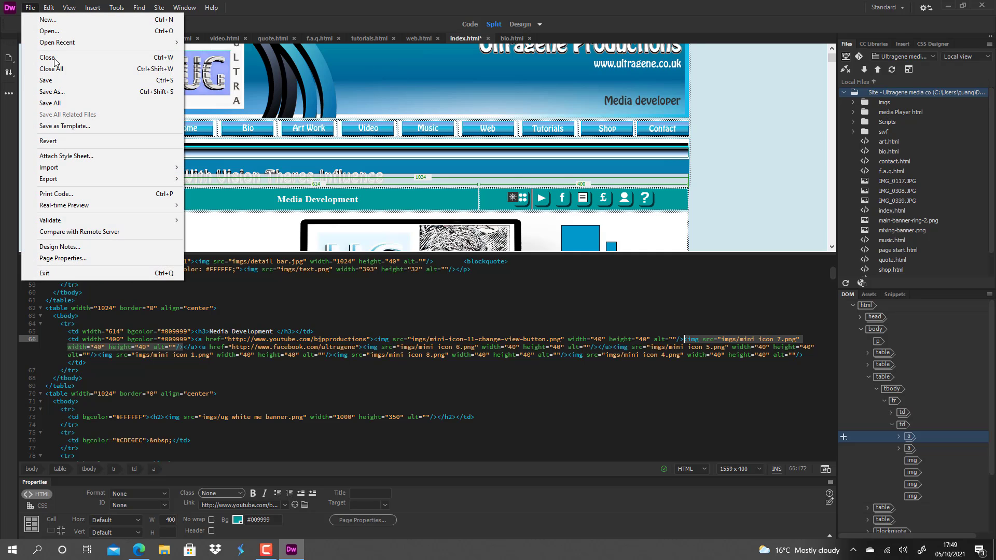
{"action": "left_click", "coordinate": [47, 77]}
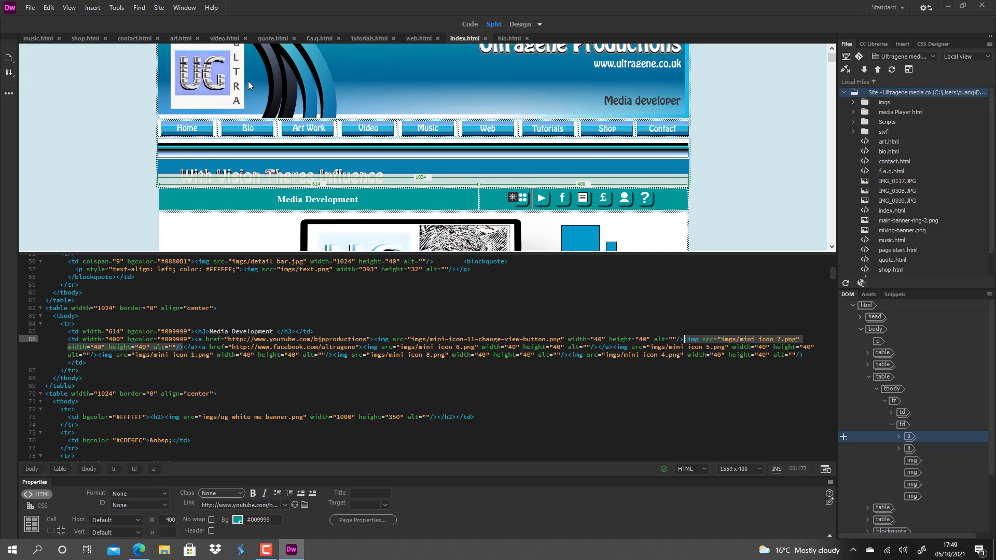
Step: Paste the change-view icon before the play mini icon on bio.html and save the page
{"action": "left_click", "coordinate": [509, 39]}
{"action": "left_click", "coordinate": [521, 233]}
{"action": "key", "text": "ctrl+v"}
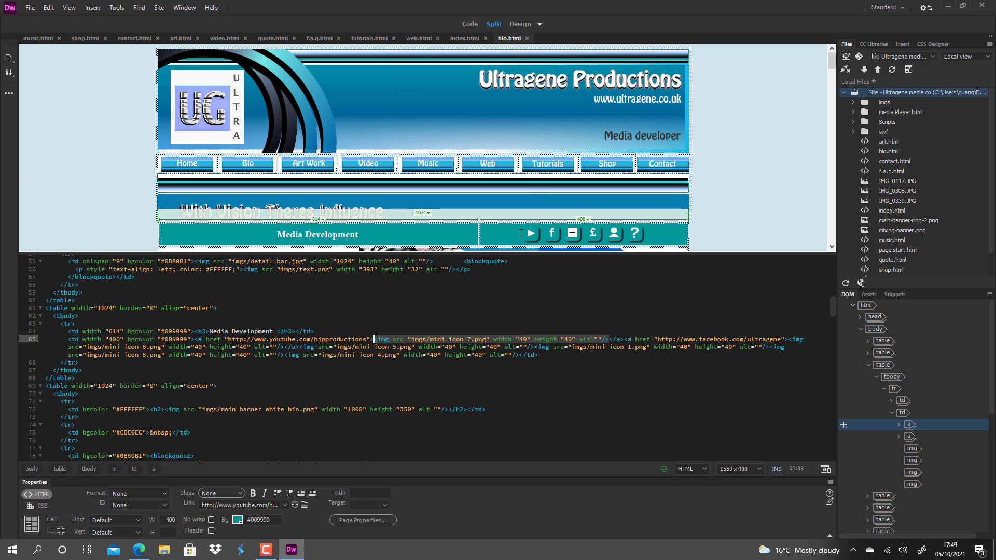
{"action": "left_click", "coordinate": [106, 117]}
{"action": "left_click", "coordinate": [30, 8]}
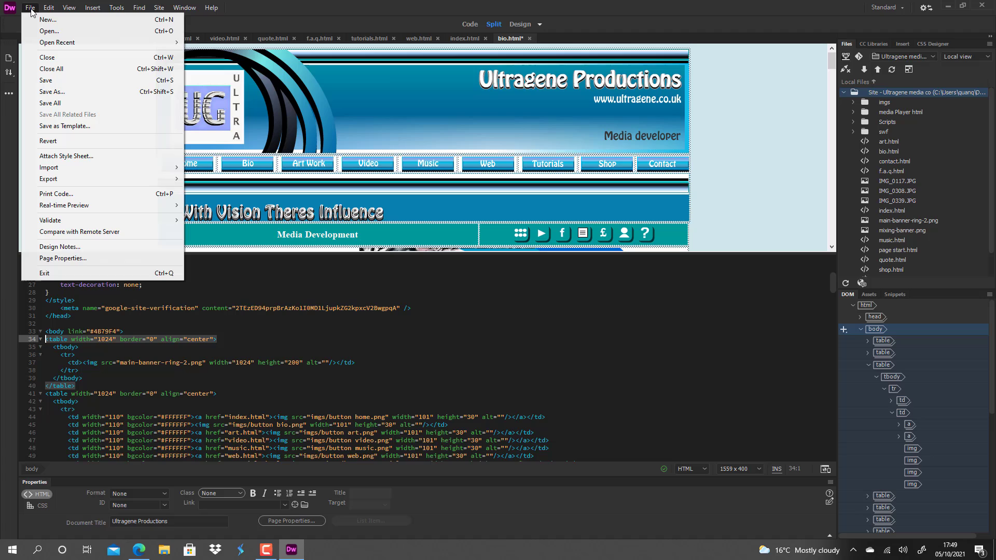
{"action": "left_click", "coordinate": [52, 80]}
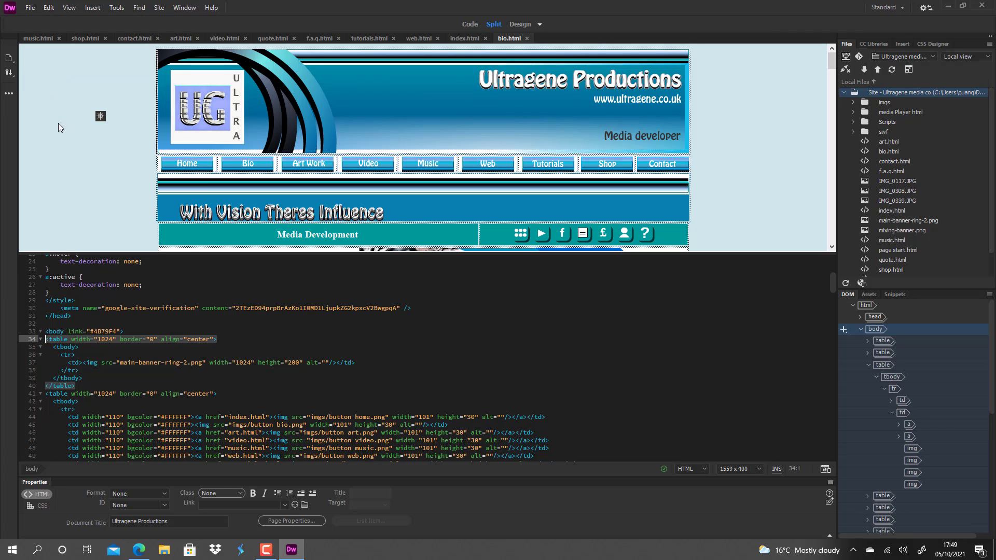
Step: Upload the entire site to the remote server and close Dreamweaver
{"action": "left_click", "coordinate": [878, 69]}
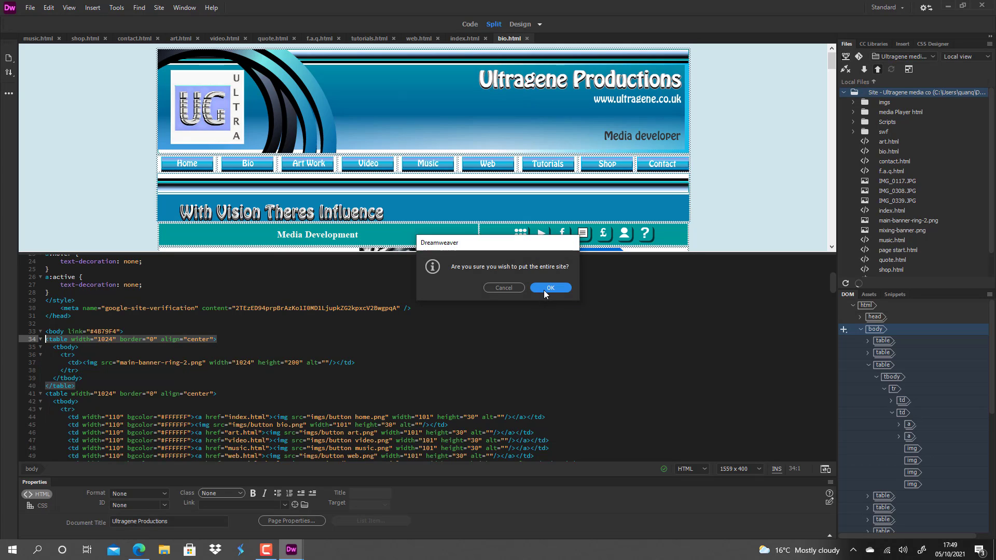
{"action": "left_click", "coordinate": [546, 287]}
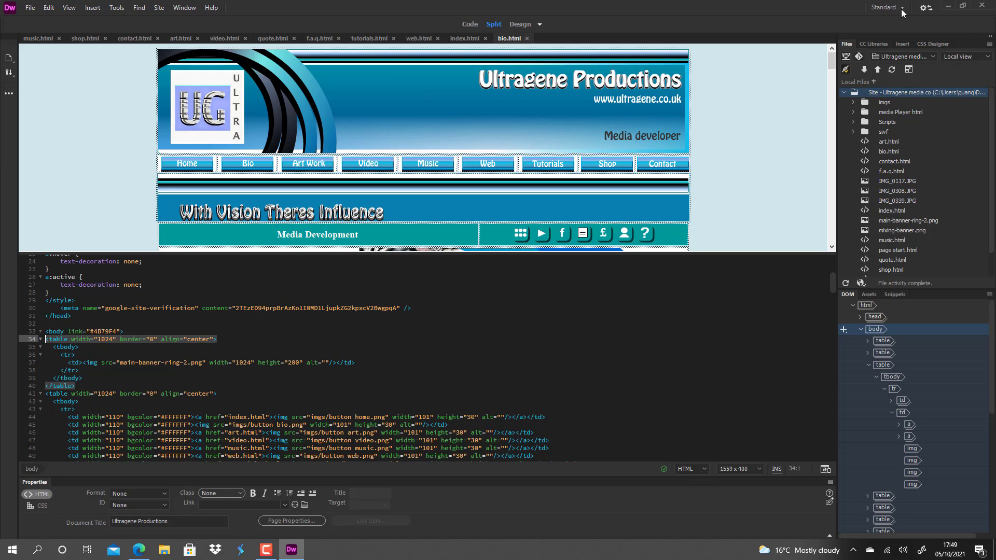
{"action": "left_click", "coordinate": [984, 8]}
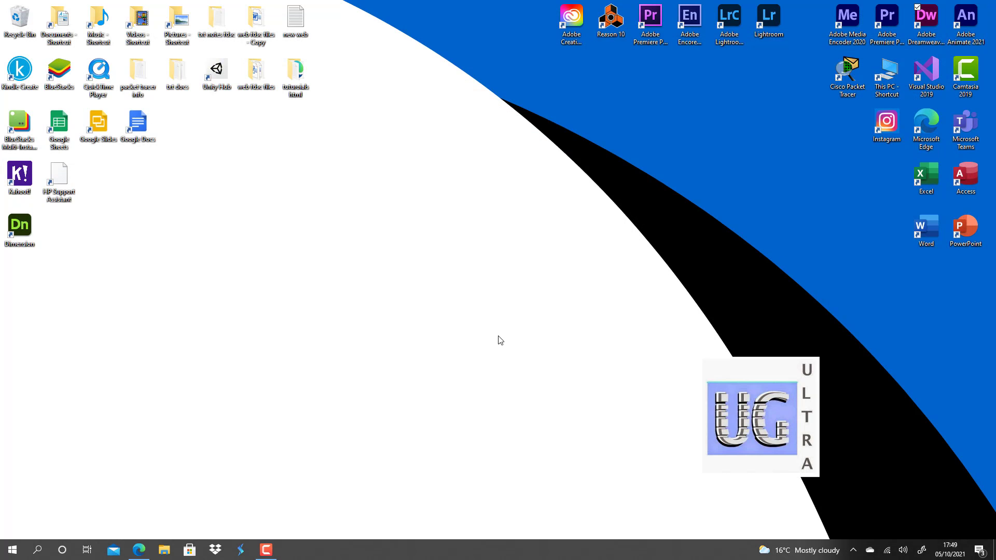
{"action": "left_click", "coordinate": [139, 549]}
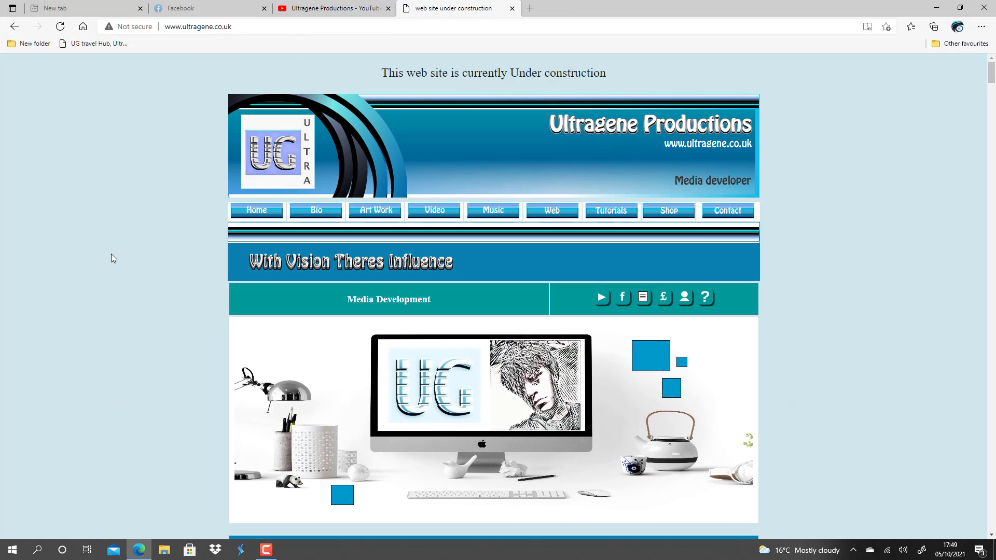
{"action": "scroll", "coordinate": [119, 262], "scroll_direction": "down", "scroll_amount": 1}
{"action": "scroll", "coordinate": [120, 264], "scroll_direction": "up", "scroll_amount": 1}
{"action": "left_click", "coordinate": [61, 27]}
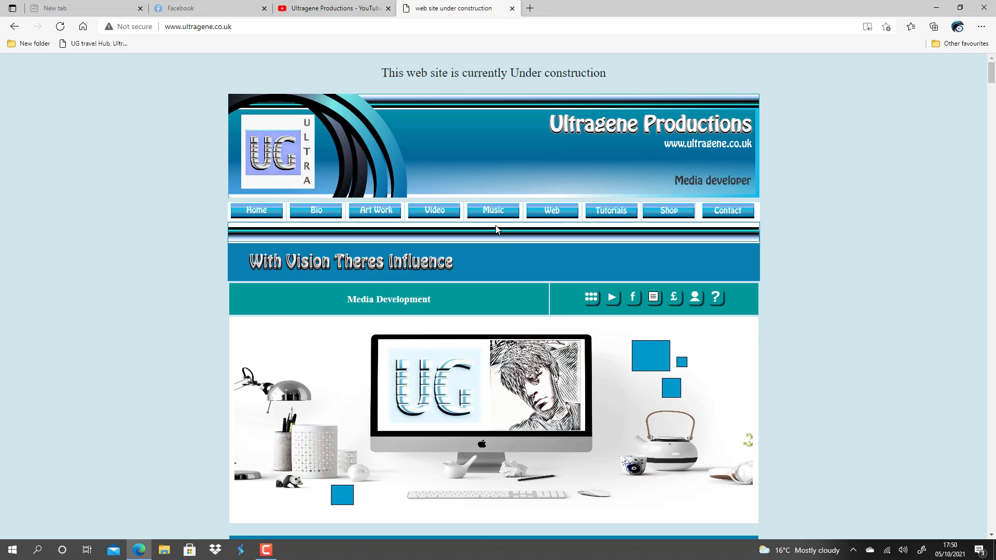
{"action": "scroll", "coordinate": [401, 320], "scroll_direction": "down", "scroll_amount": 8}
{"action": "scroll", "coordinate": [459, 331], "scroll_direction": "up", "scroll_amount": 8}
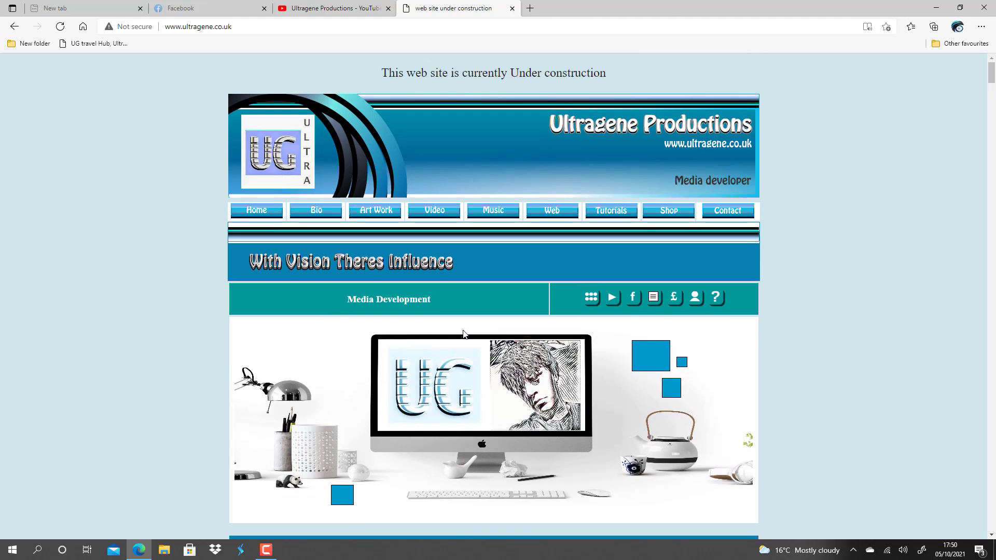